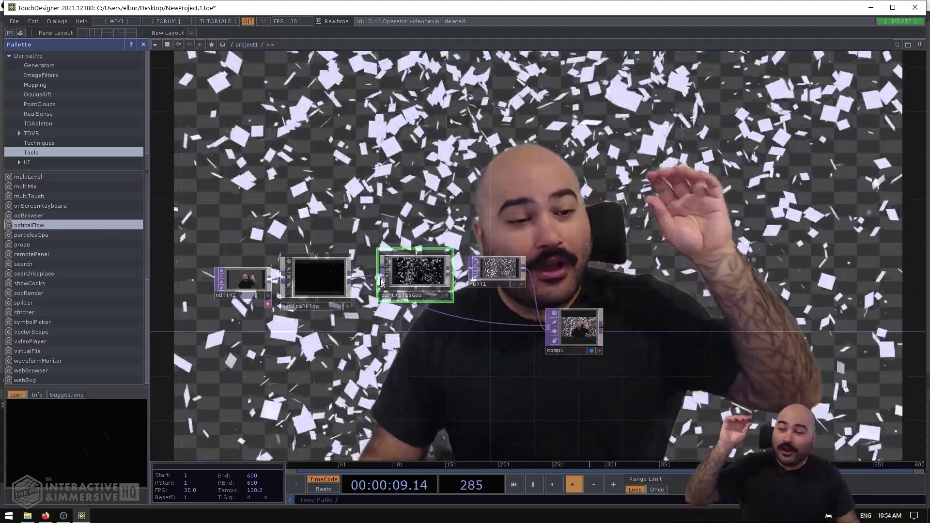
# Step: Delete the opticalFlow, particlesGpu, null1 and comp1 operators, keeping only ndiin1
pyautogui.click(330, 280)
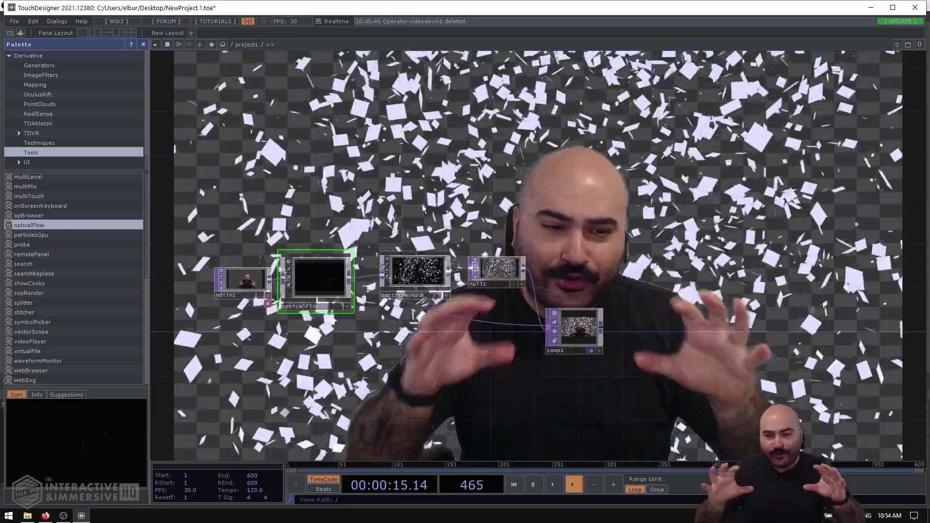
pyautogui.moveTo(295, 185); pyautogui.dragTo(682, 371)
pyautogui.moveTo(681, 370); pyautogui.dragTo(679, 369, button='right')
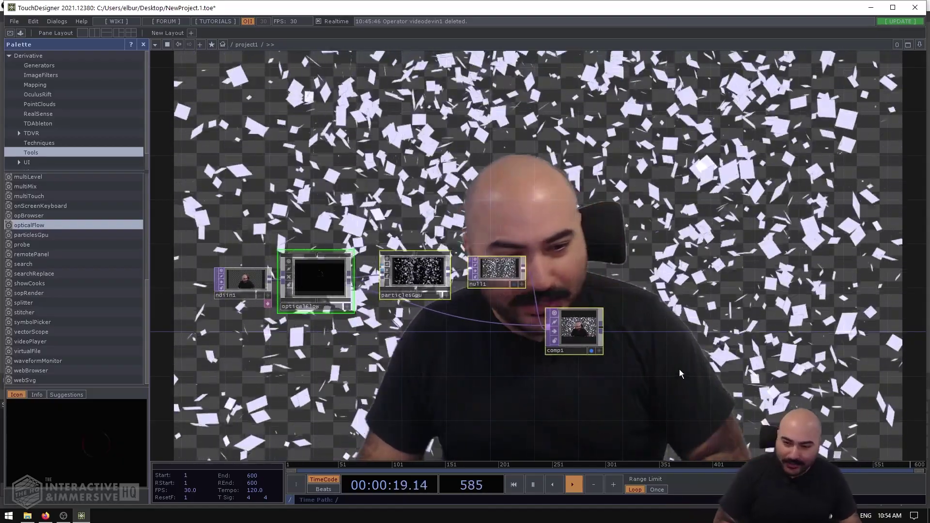
pyautogui.press('Delete')
# Step: Reopen the Palette Browser from the Dialogs menu and dock it on the left
pyautogui.moveTo(388, 321); pyautogui.dragTo(505, 315)
pyautogui.scroll(6, 426, 274)
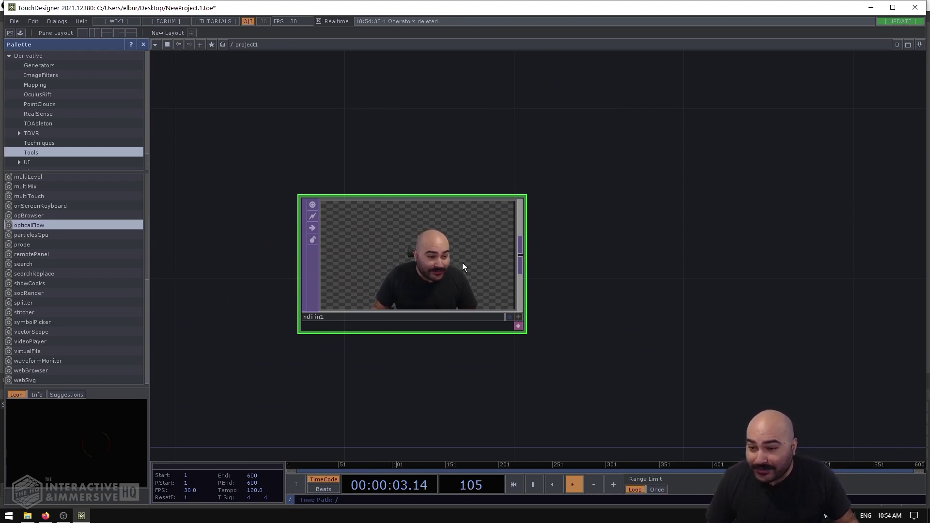
pyautogui.scroll(2, 461, 255)
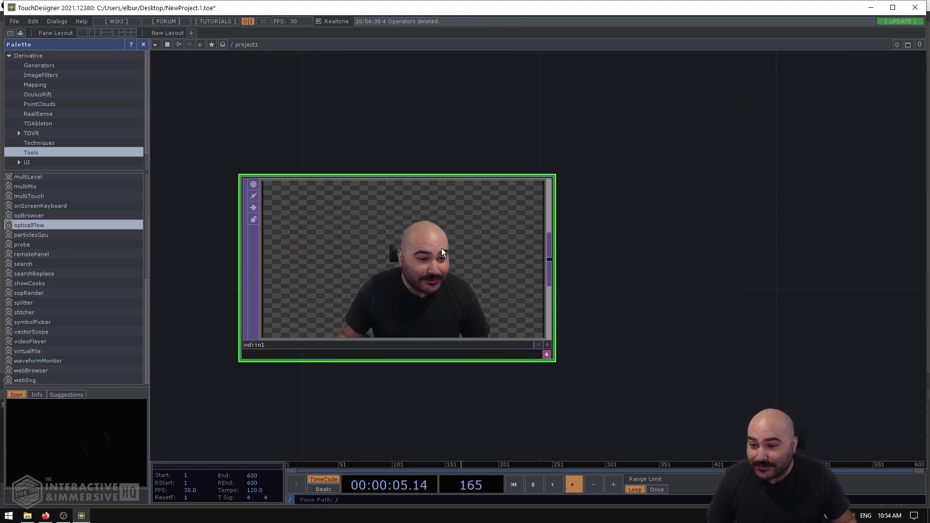
pyautogui.scroll(2, 416, 253)
pyautogui.scroll(-6, 414, 258)
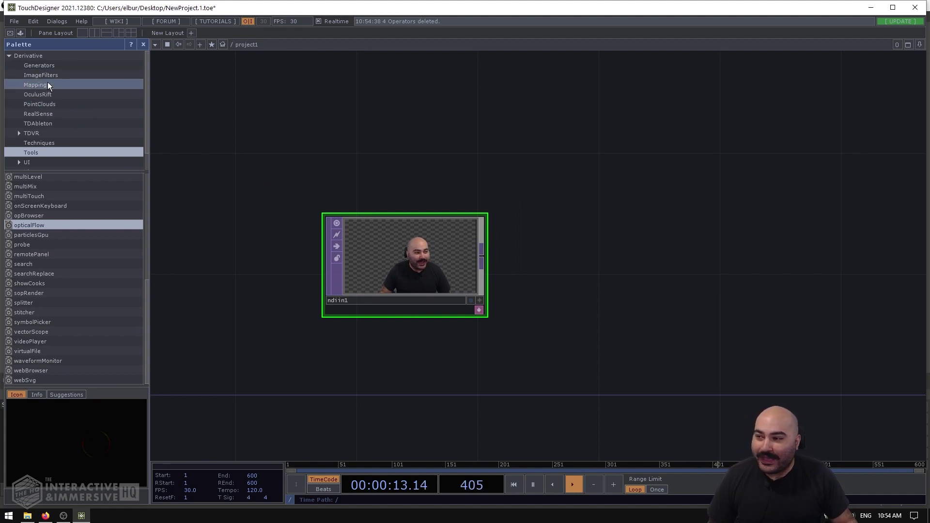
pyautogui.click(143, 45)
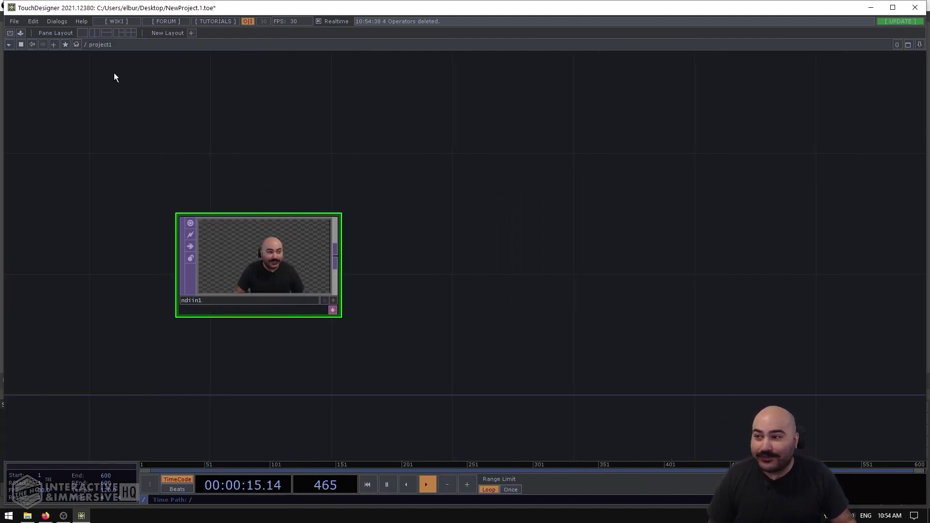
pyautogui.click(55, 22)
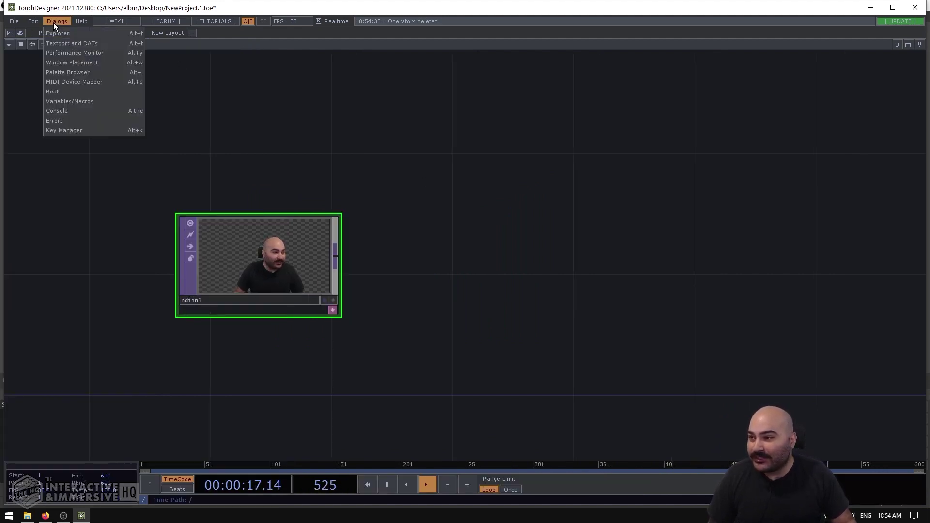
pyautogui.click(76, 73)
pyautogui.moveTo(436, 51); pyautogui.dragTo(134, 51)
# Step: Drop the opticalFlow component from Derivative > Tools into the network beside ndiin1
pyautogui.scroll(-2, 128, 87)
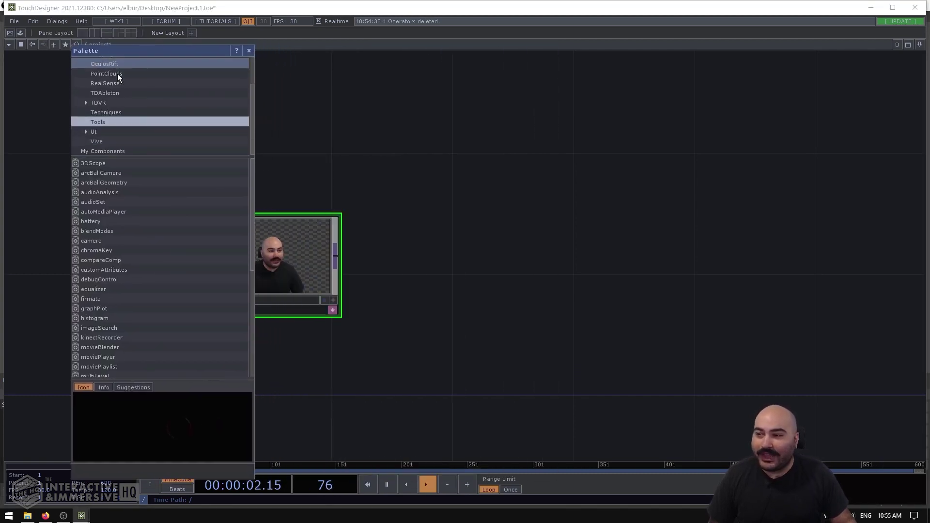
pyautogui.click(106, 114)
pyautogui.click(102, 121)
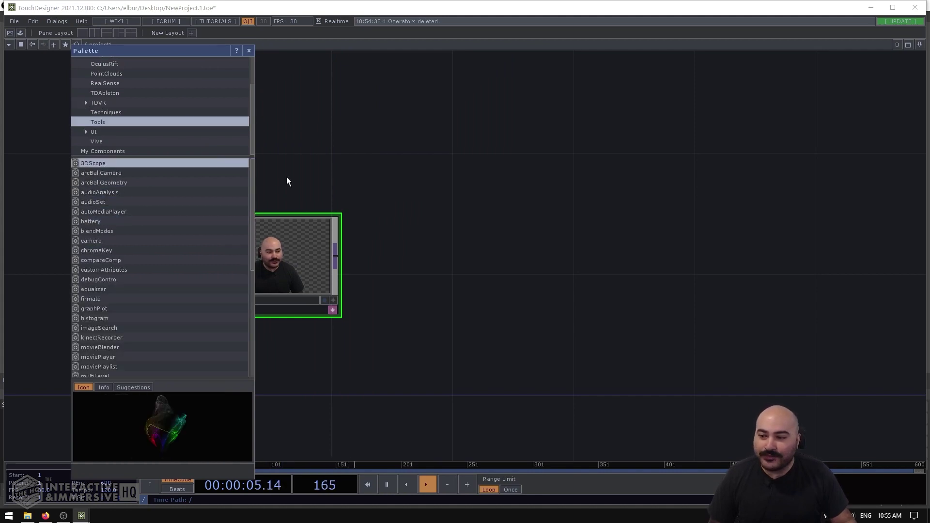
pyautogui.scroll(-7, 143, 200)
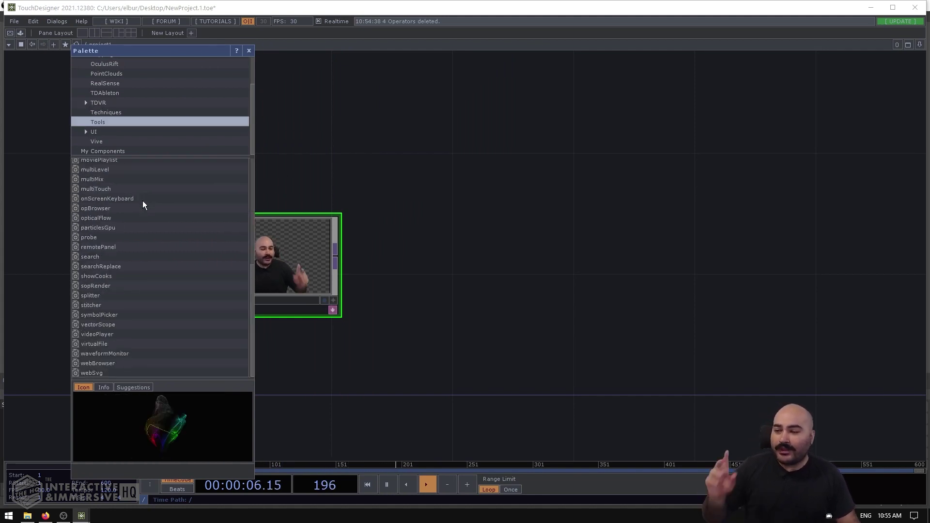
pyautogui.click(103, 217)
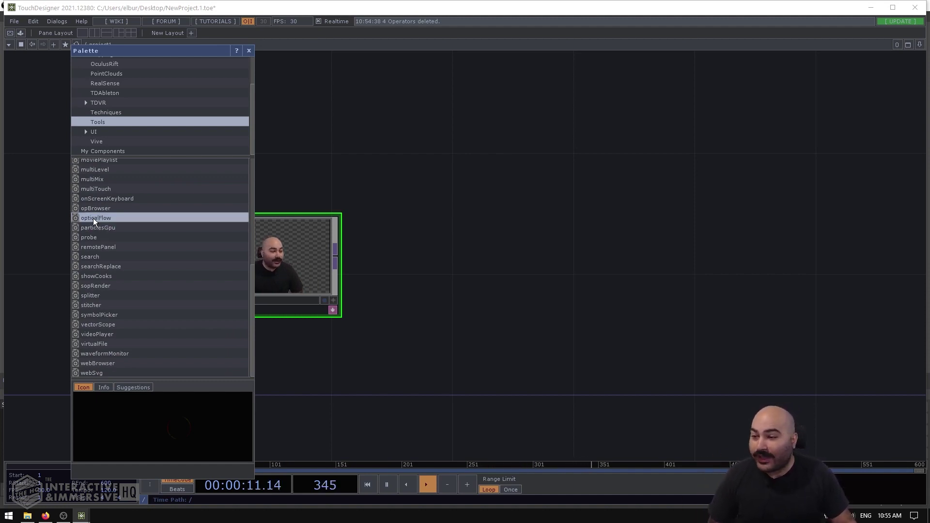
pyautogui.click(480, 274)
# Step: Position the opticalFlow node next to ndiin1 and frame both nodes
pyautogui.moveTo(566, 185); pyautogui.dragTo(571, 231)
pyautogui.press('h')
pyautogui.moveTo(682, 263); pyautogui.dragTo(640, 263)
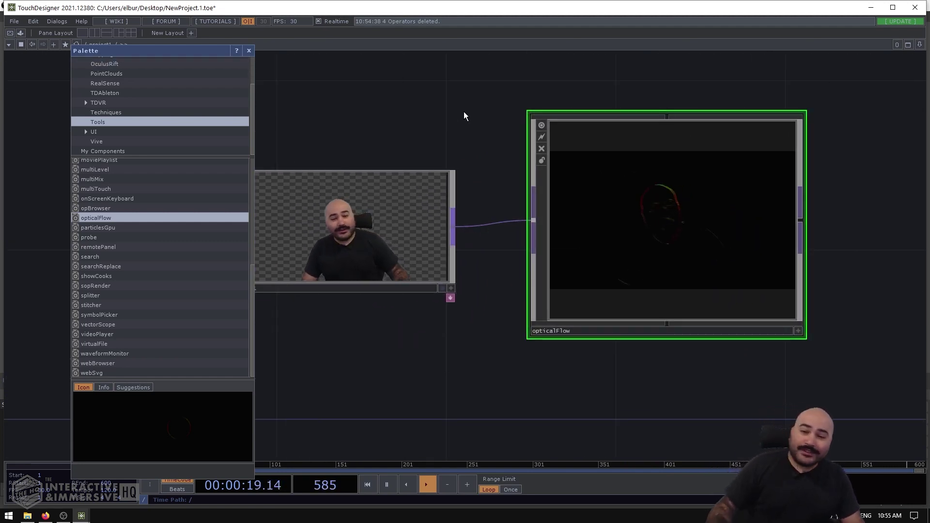
pyautogui.scroll(2, 707, 223)
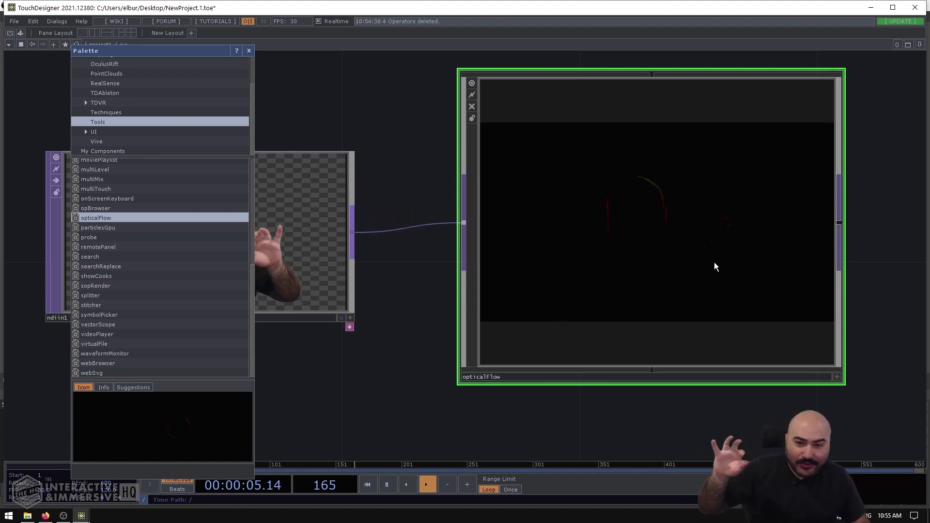
pyautogui.scroll(-3, 679, 255)
pyautogui.scroll(3, 679, 237)
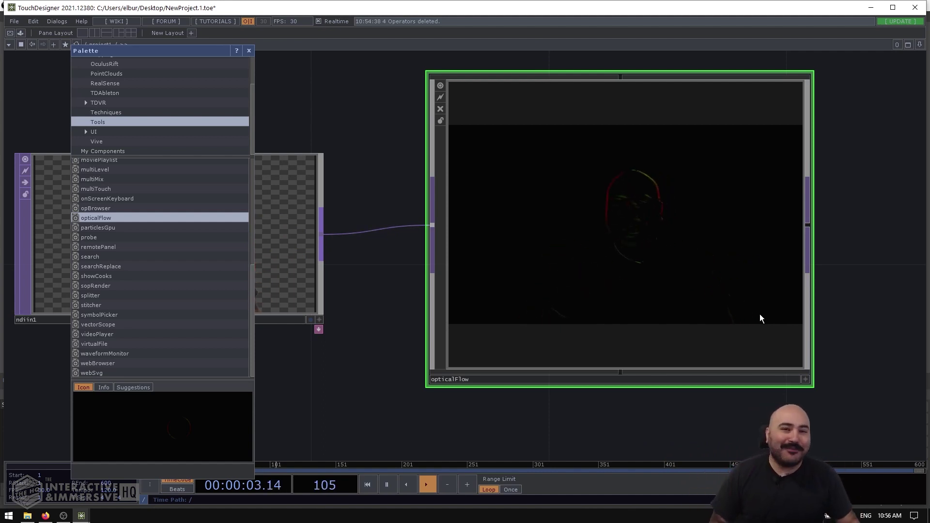
# Step: Connect the ndiin1 camera output into opticalFlow's input
pyautogui.scroll(-3, 407, 205)
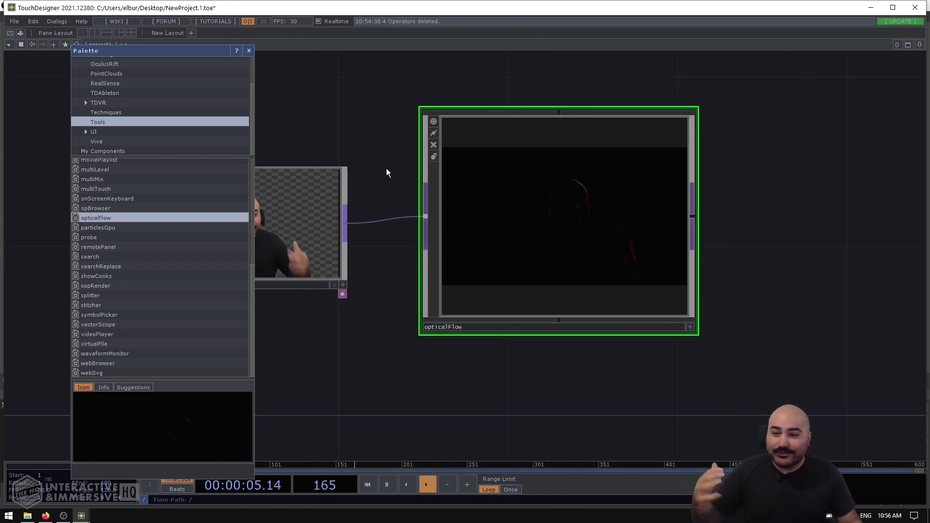
pyautogui.moveTo(406, 179); pyautogui.dragTo(534, 247)
pyautogui.click(427, 280)
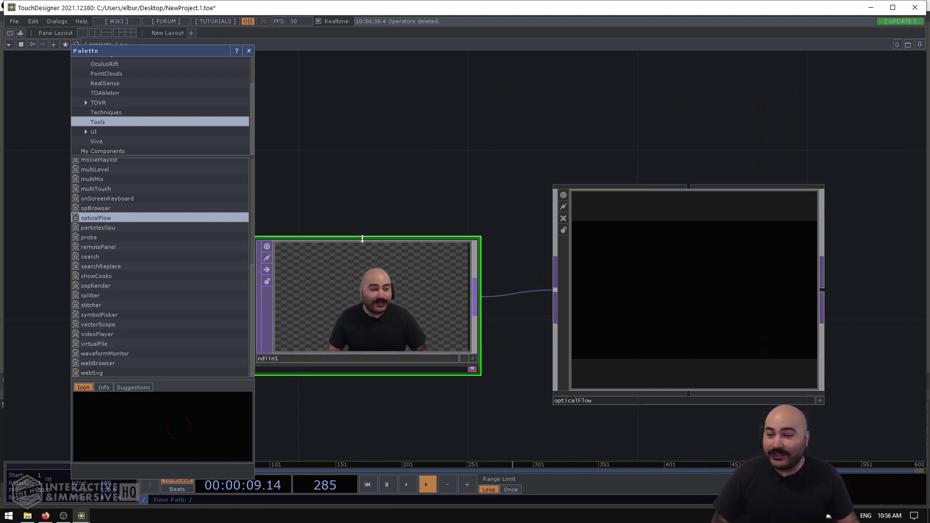
pyautogui.scroll(2, 377, 325)
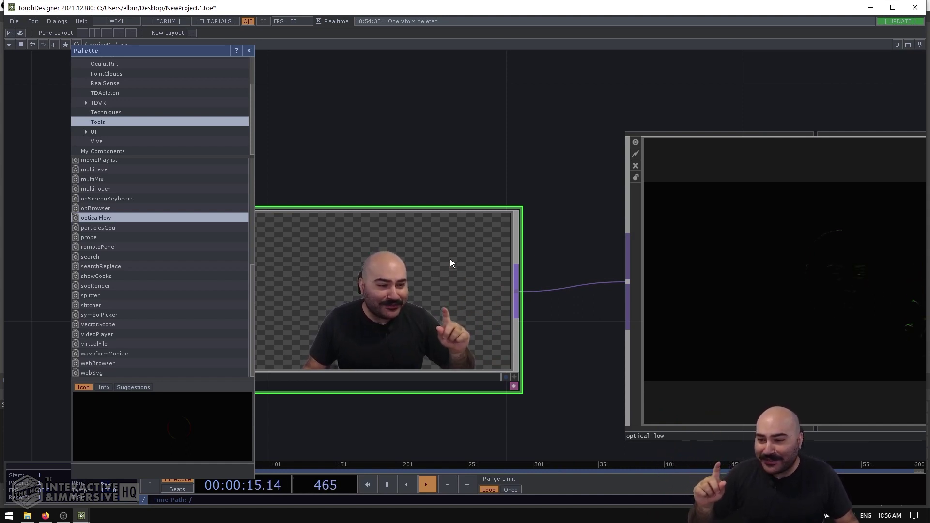
pyautogui.scroll(2, 420, 315)
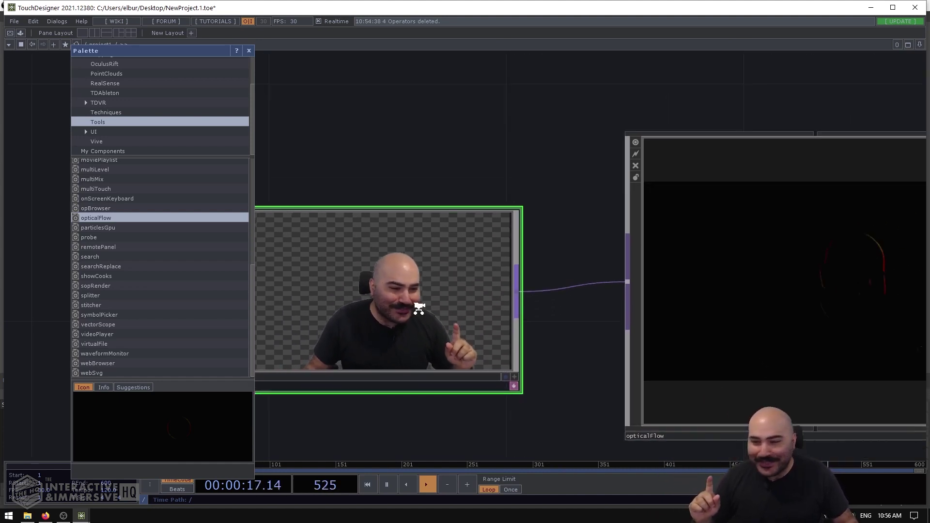
pyautogui.scroll(-3, 419, 309)
pyautogui.scroll(-2, 419, 308)
# Step: Add a Movie File In TOP loaded with the Samples/Map/Count movie
pyautogui.press('Tab')
pyautogui.write('movie')
pyautogui.click(395, 49)
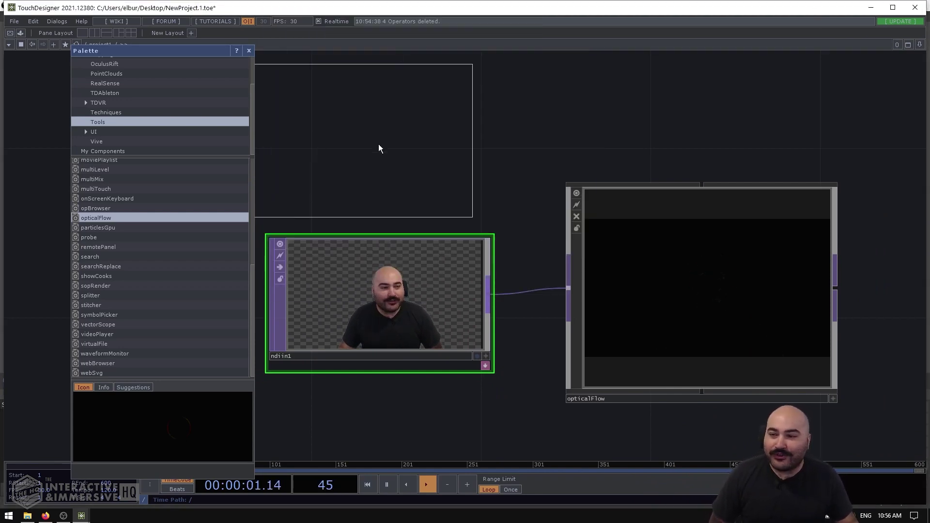
pyautogui.click(385, 137)
pyautogui.press('p')
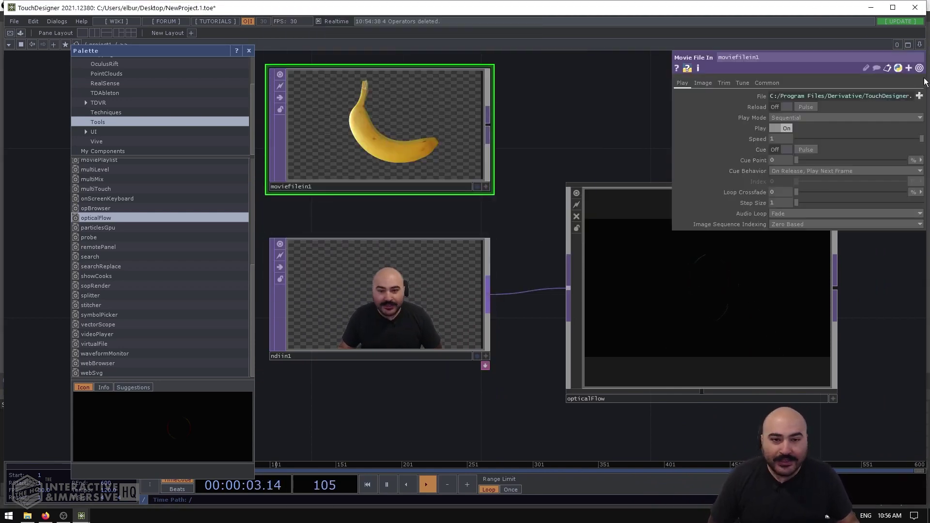
pyautogui.click(920, 95)
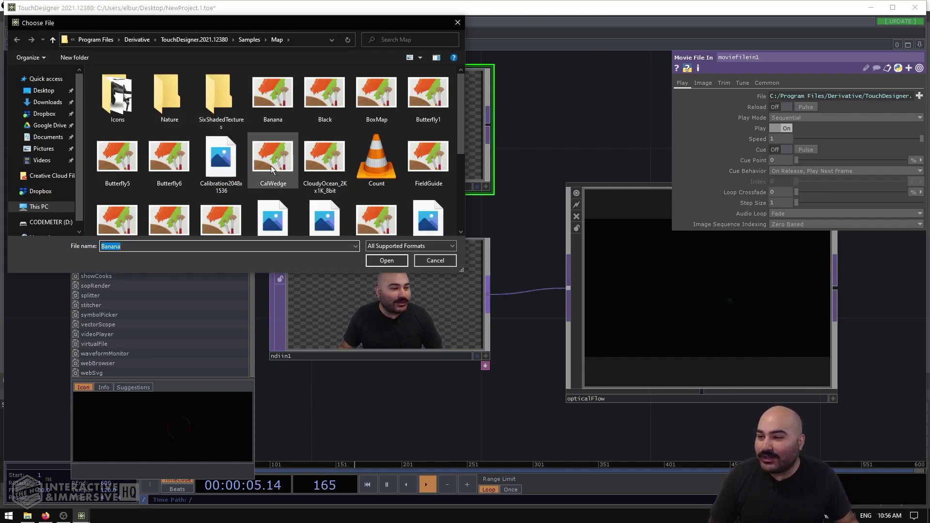
pyautogui.doubleClick(389, 154)
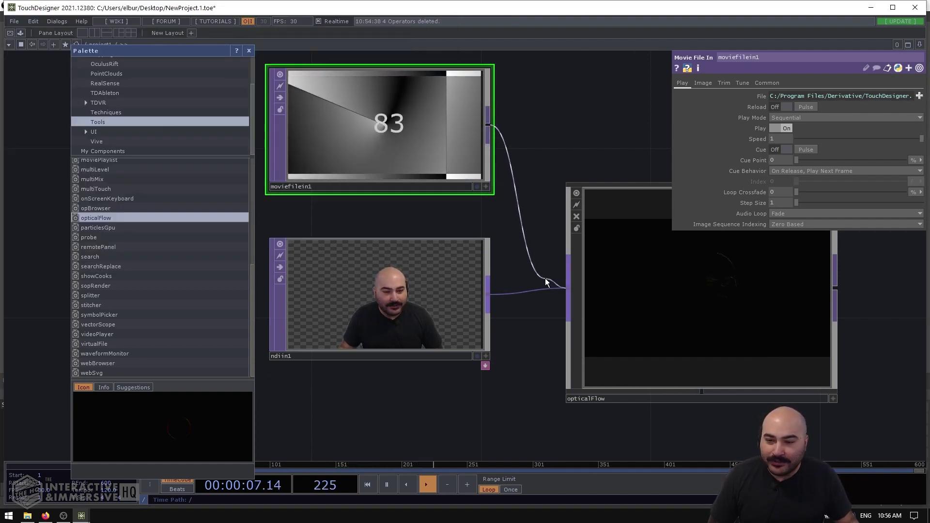
# Step: Rewire ndiin1 into opticalFlow and delete moviefilein1
pyautogui.scroll(5, 661, 239)
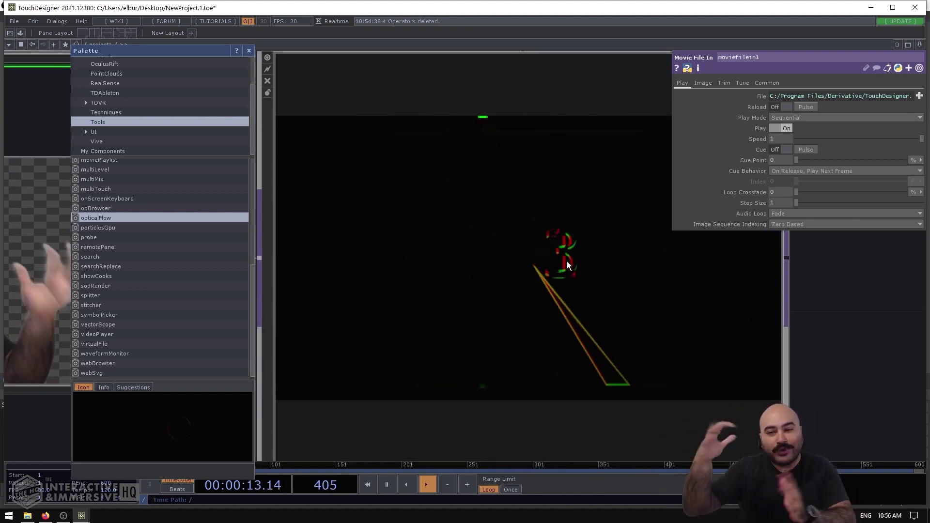
pyautogui.scroll(-5, 577, 249)
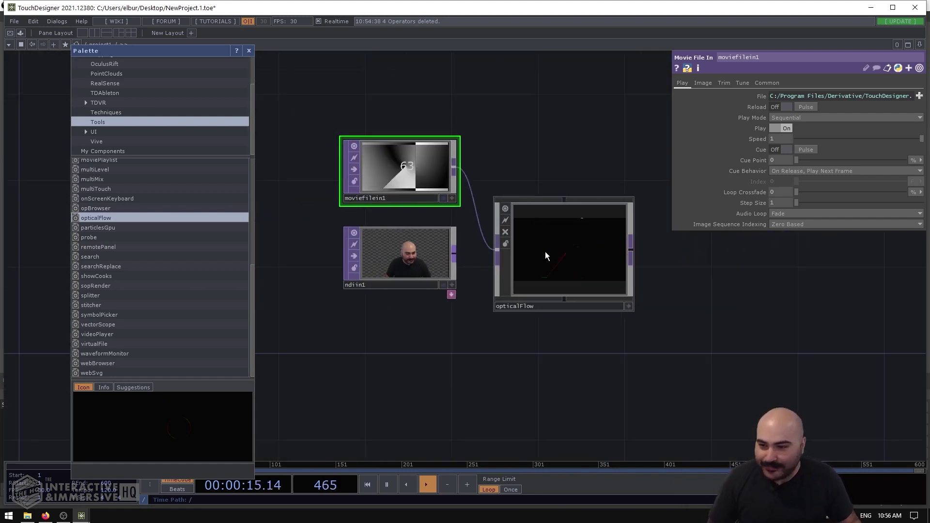
pyautogui.moveTo(454, 255); pyautogui.dragTo(497, 250)
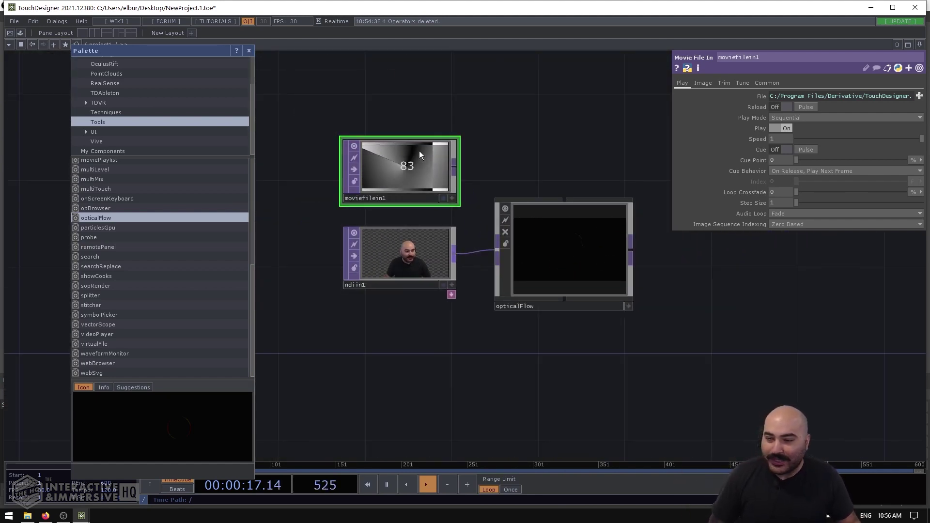
pyautogui.press('Delete')
pyautogui.moveTo(575, 189); pyautogui.dragTo(495, 170)
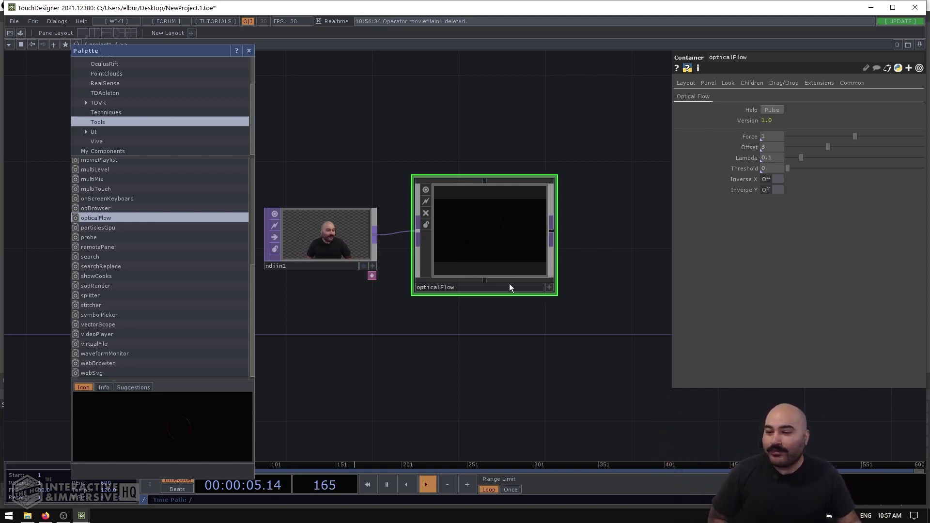
# Step: Scroll the Palette's Tools list to find and preview particlesGpu
pyautogui.scroll(4, 503, 243)
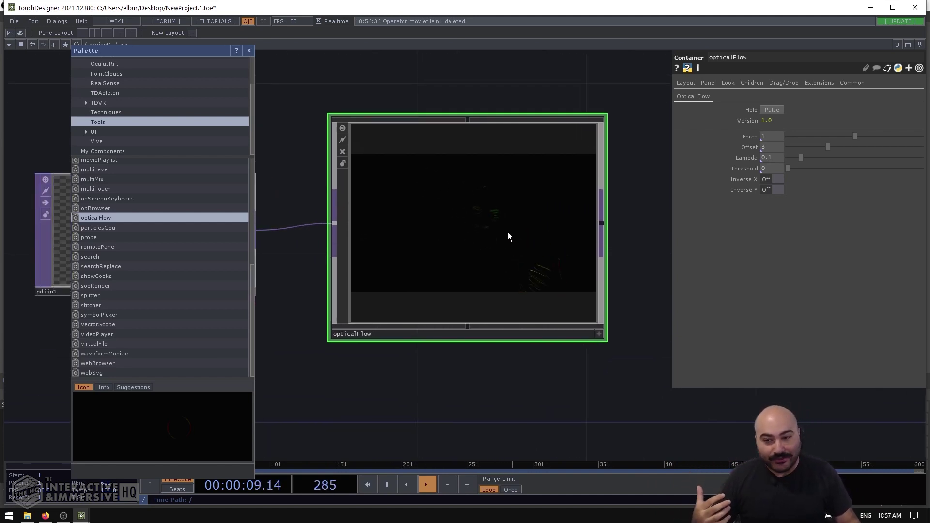
pyautogui.scroll(-4, 508, 235)
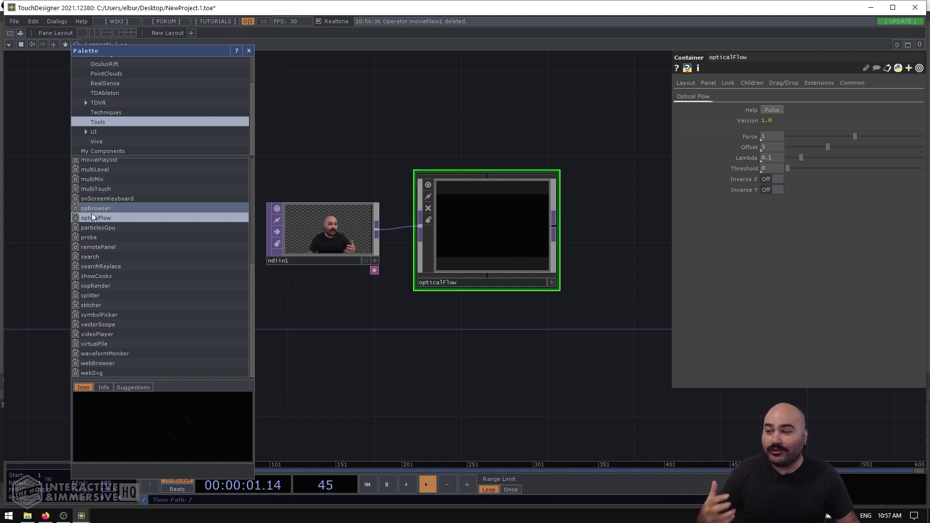
# Step: Place a particlesGpu component in the network, fed by opticalFlow's output
pyautogui.click(97, 231)
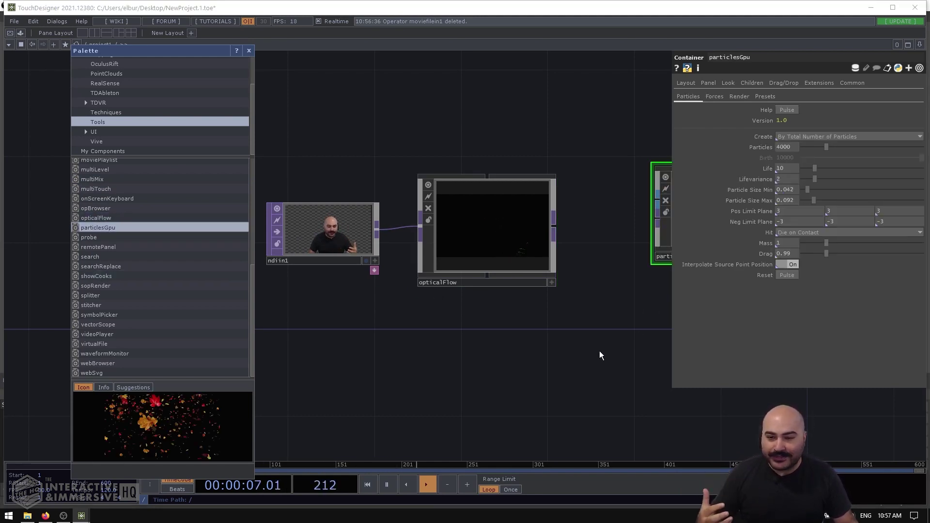
pyautogui.moveTo(577, 193)
pyautogui.mouseDown()
pyautogui.moveTo(596, 228)
pyautogui.moveTo(587, 192)
pyautogui.mouseUp()
pyautogui.click(587, 192)
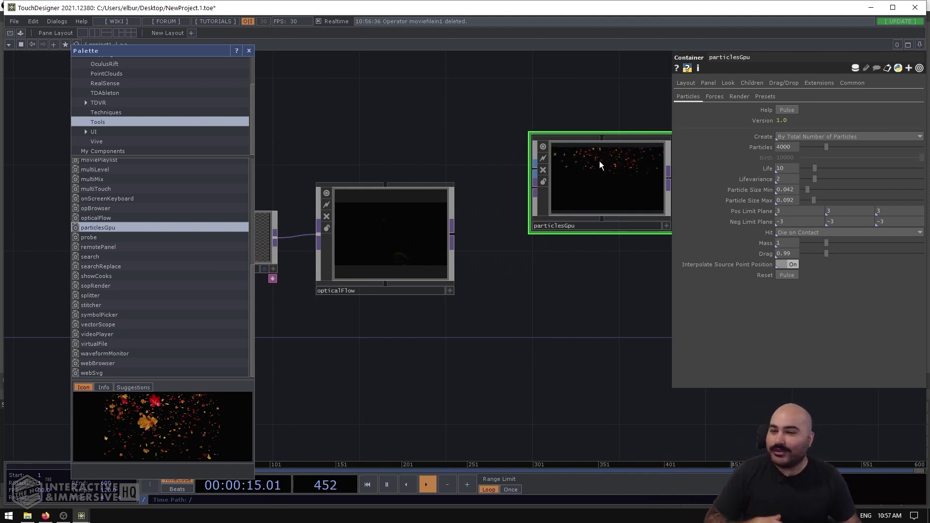
pyautogui.click(574, 195)
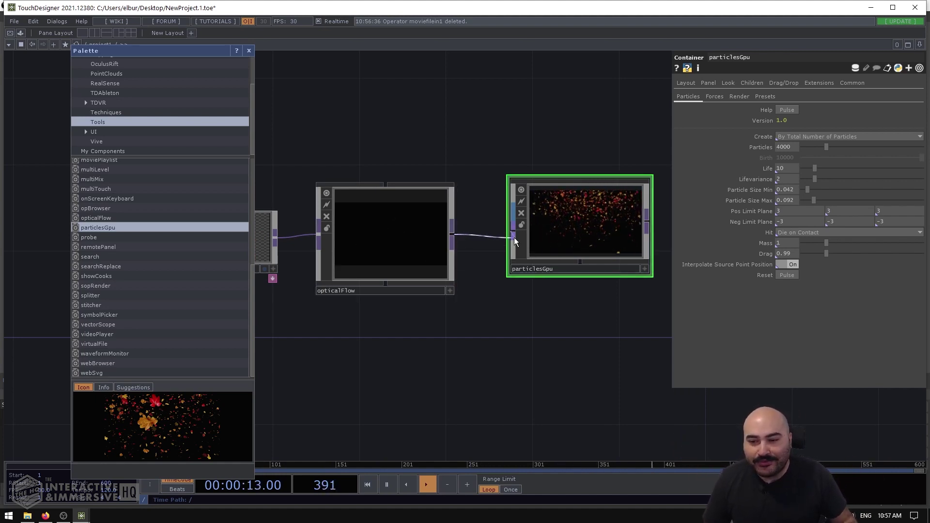
pyautogui.scroll(2, 587, 261)
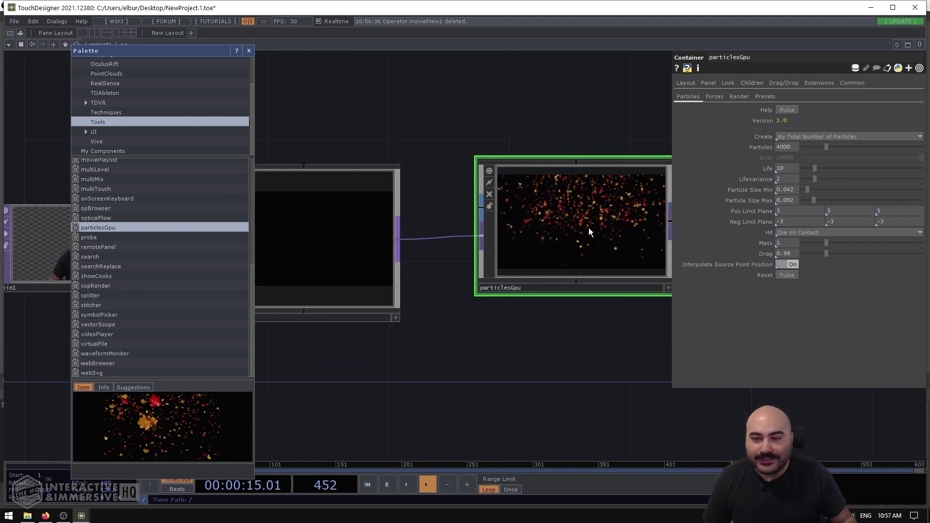
pyautogui.scroll(1, 535, 140)
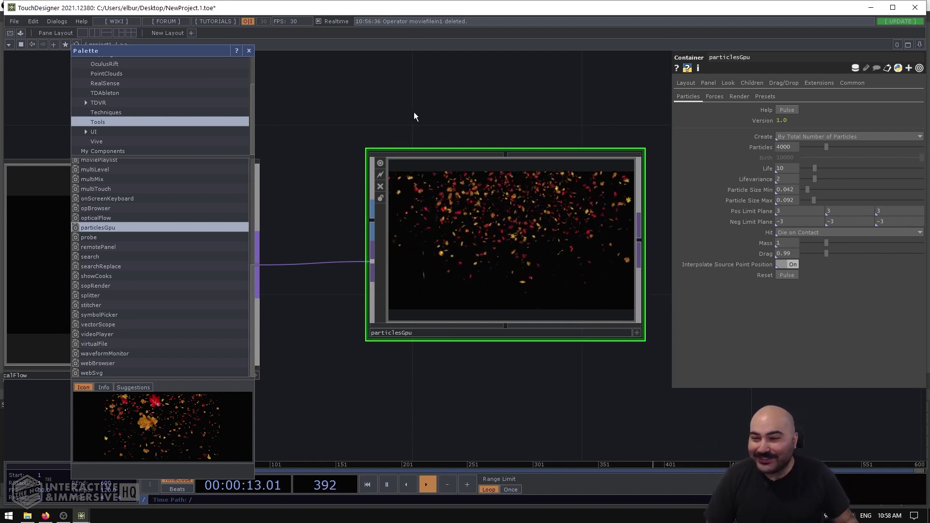
# Step: Close the Palette and add a Composite TOP, comp1, to the network
pyautogui.click(249, 51)
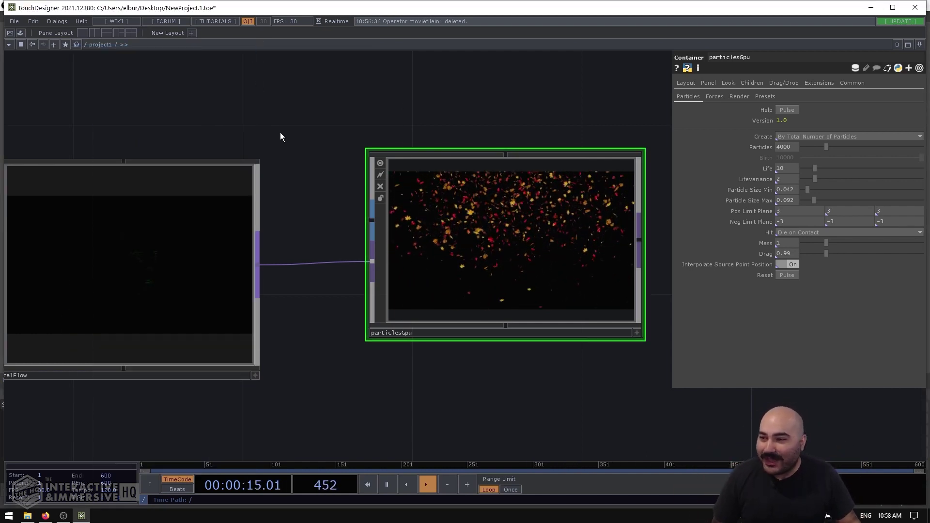
pyautogui.moveTo(282, 136); pyautogui.dragTo(252, 113)
pyautogui.scroll(-3, 252, 114)
pyautogui.moveTo(308, 100); pyautogui.dragTo(433, 119)
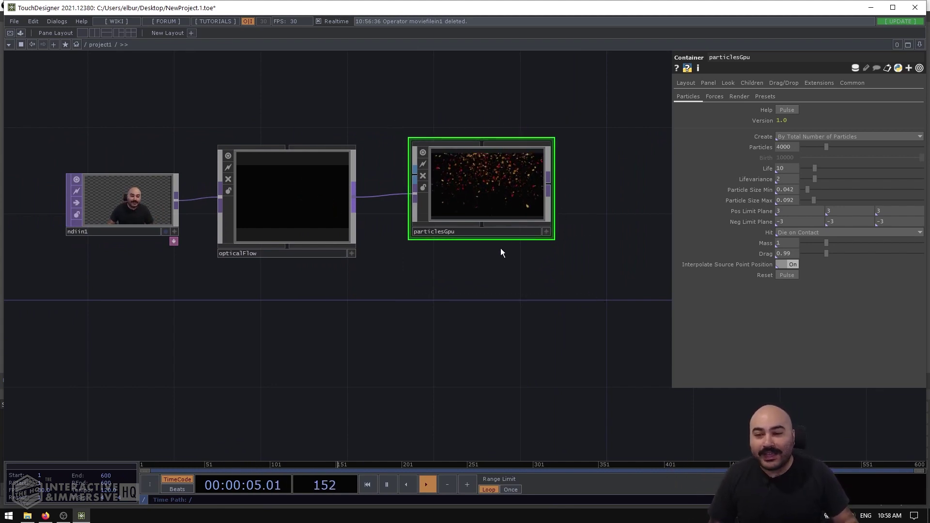
pyautogui.click(107, 212)
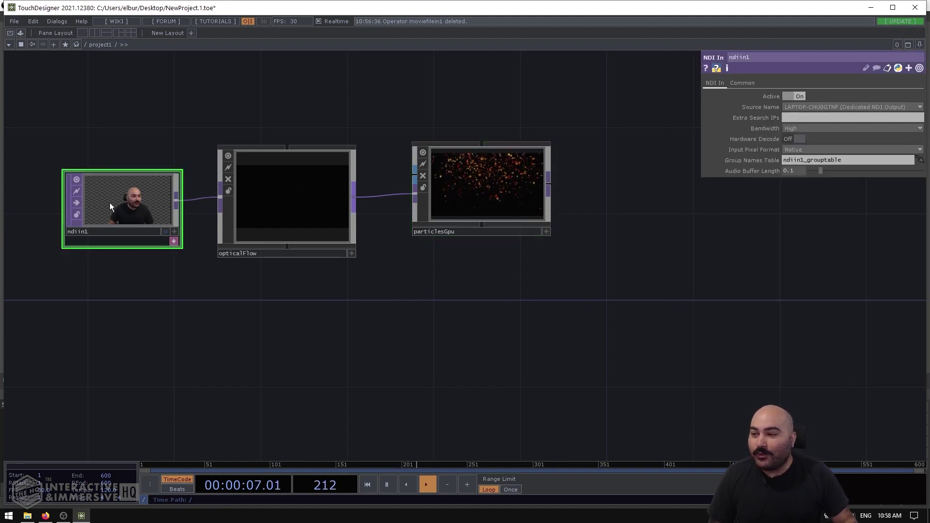
pyautogui.press('Tab')
pyautogui.write('comp')
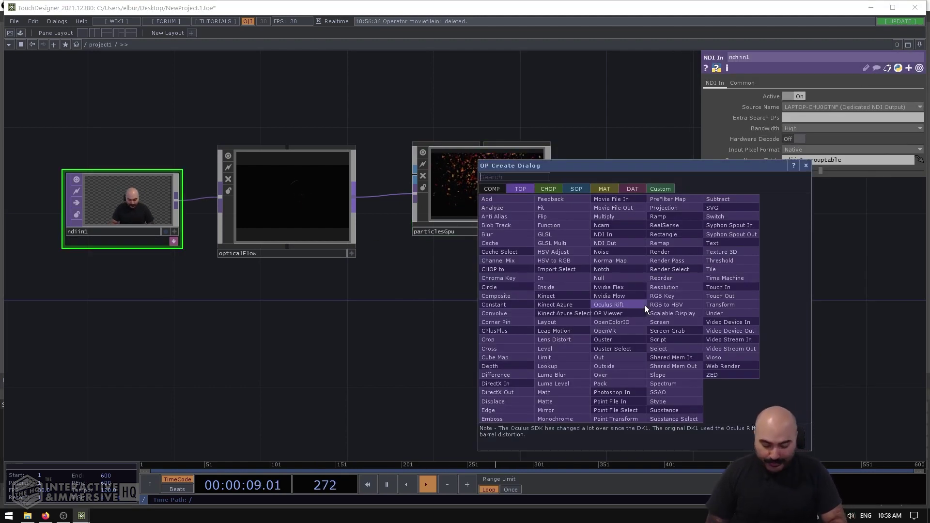
pyautogui.click(515, 297)
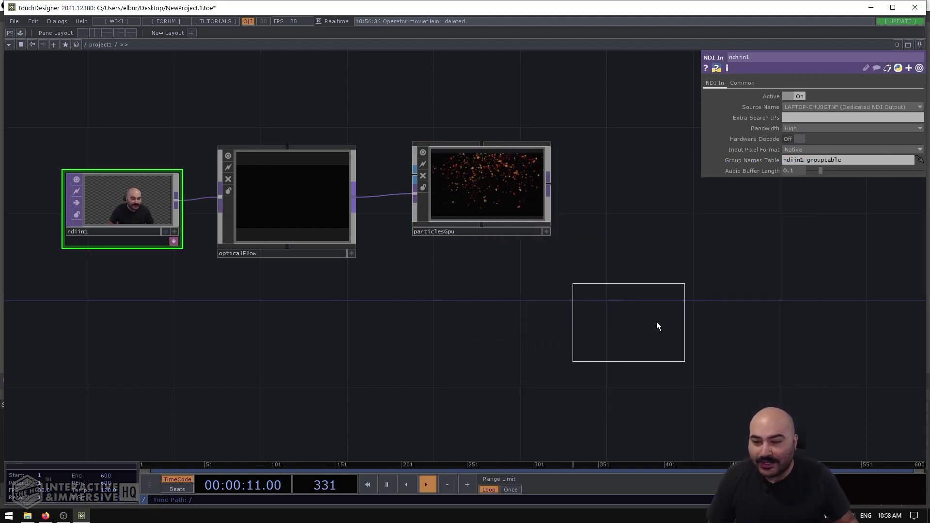
pyautogui.click(681, 310)
# Step: Wire particlesGpu and the ndiin1 camera into comp1's inputs
pyautogui.moveTo(551, 187); pyautogui.dragTo(621, 297)
pyautogui.moveTo(134, 219); pyautogui.dragTo(83, 270)
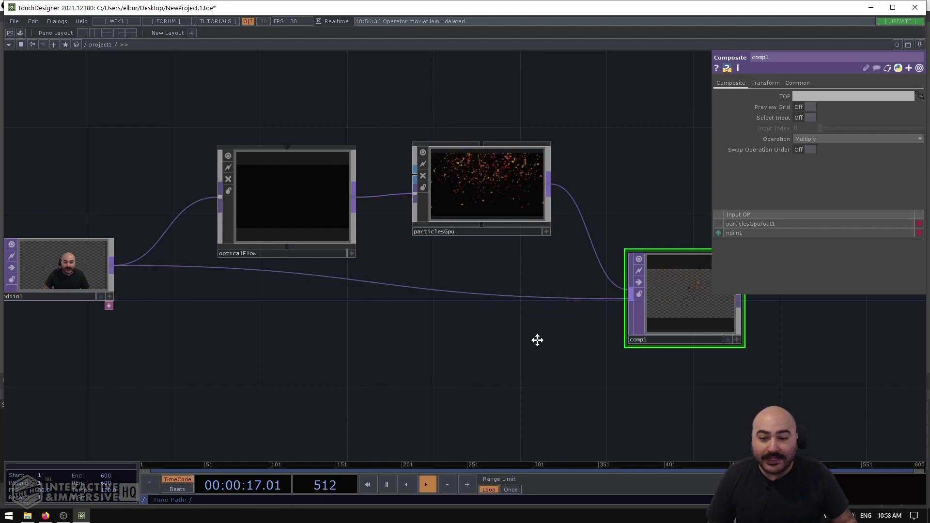
pyautogui.moveTo(618, 309); pyautogui.dragTo(626, 301)
pyautogui.scroll(10, 519, 264)
pyautogui.scroll(1, 519, 304)
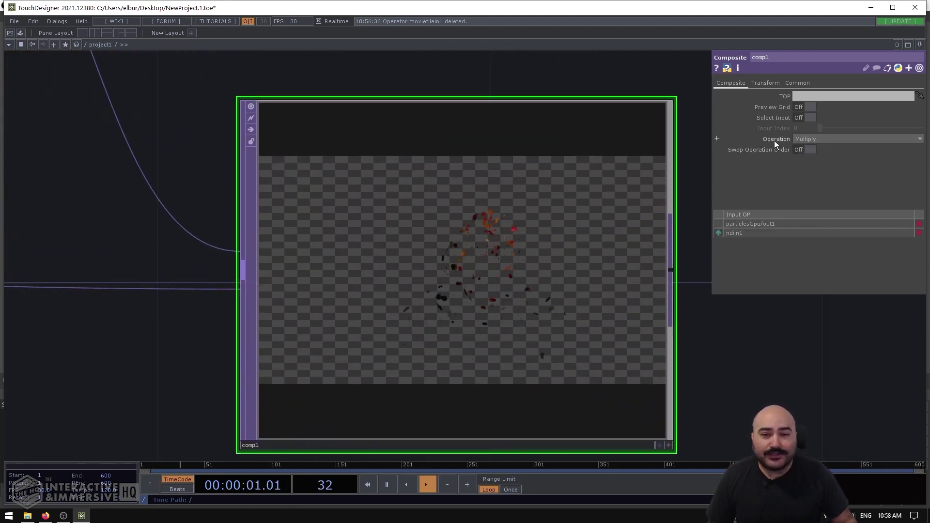
# Step: Set comp1's Operation to Over, put the camera first, and show it as background
pyautogui.click(808, 138)
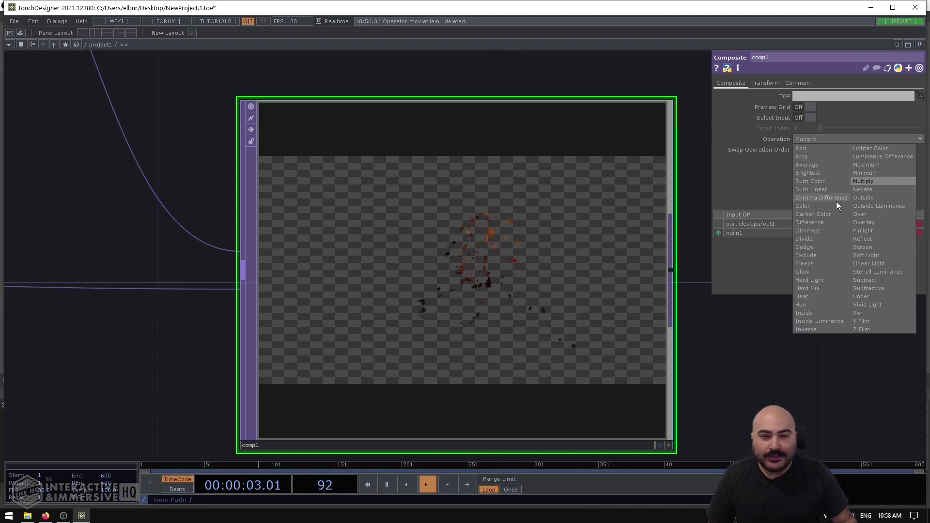
pyautogui.click(861, 214)
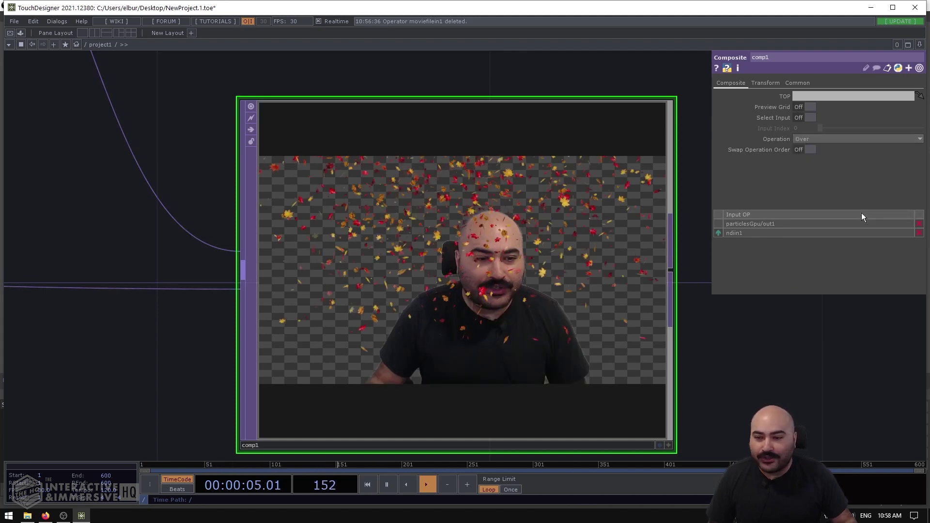
pyautogui.click(718, 233)
pyautogui.scroll(-2, 566, 163)
pyautogui.scroll(-2, 566, 163)
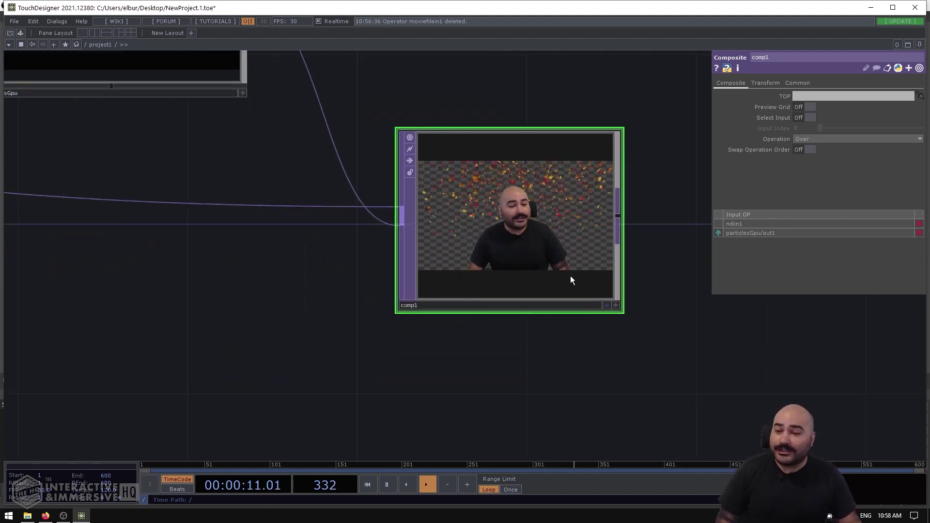
pyautogui.click(605, 305)
pyautogui.press('h')
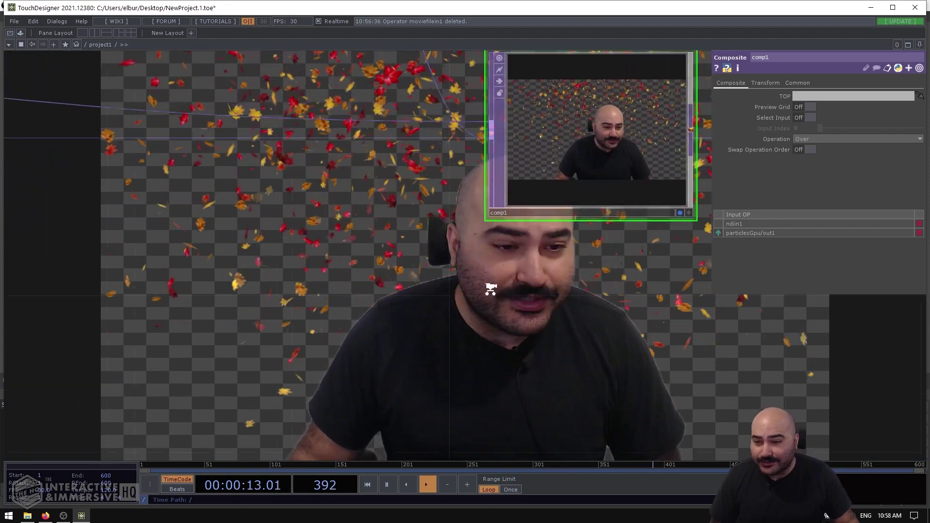
pyautogui.moveTo(518, 127); pyautogui.dragTo(549, 286)
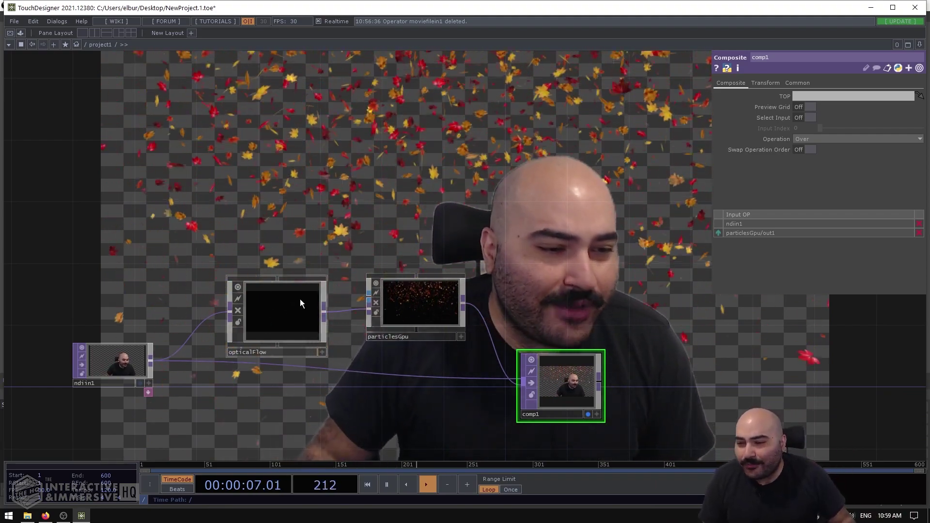
# Step: Drag opticalFlow's Force slider up to 2, checking particlesGpu's settings afterwards
pyautogui.click(320, 294)
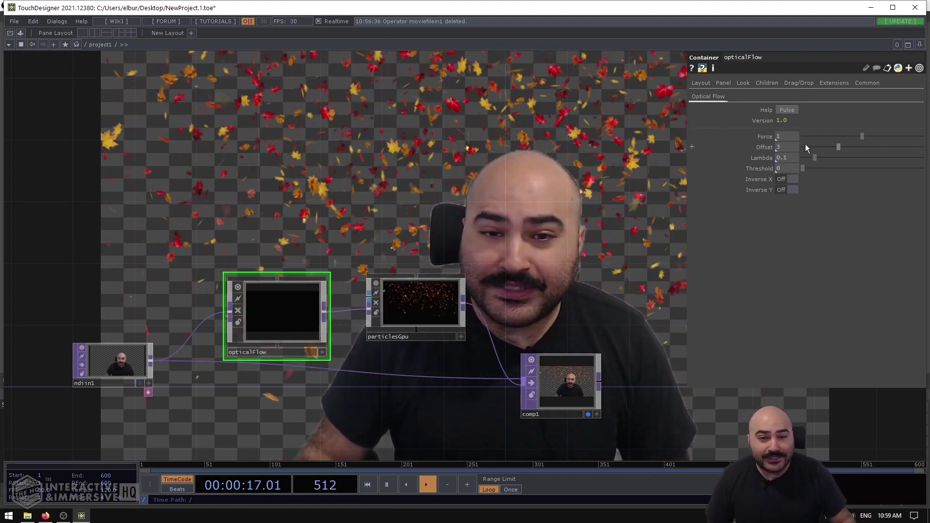
pyautogui.moveTo(862, 136); pyautogui.dragTo(924, 136)
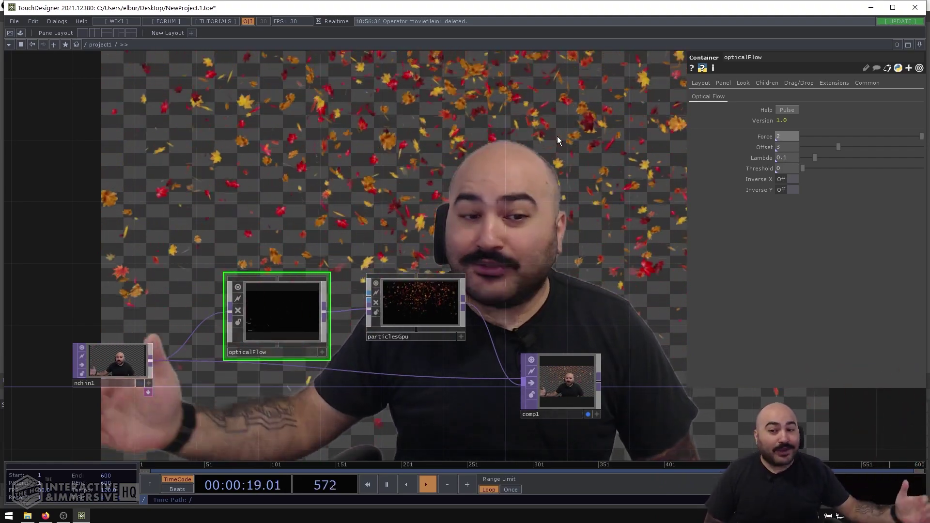
pyautogui.click(405, 301)
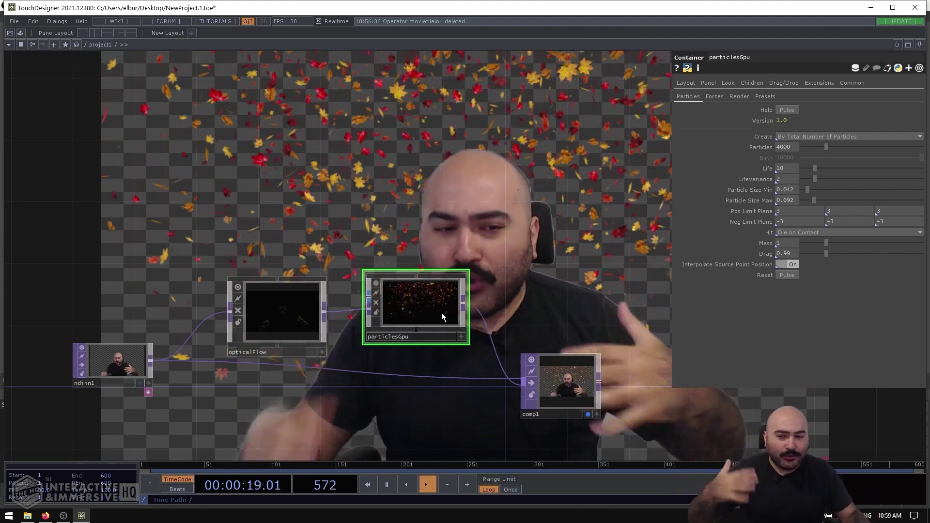
pyautogui.click(274, 324)
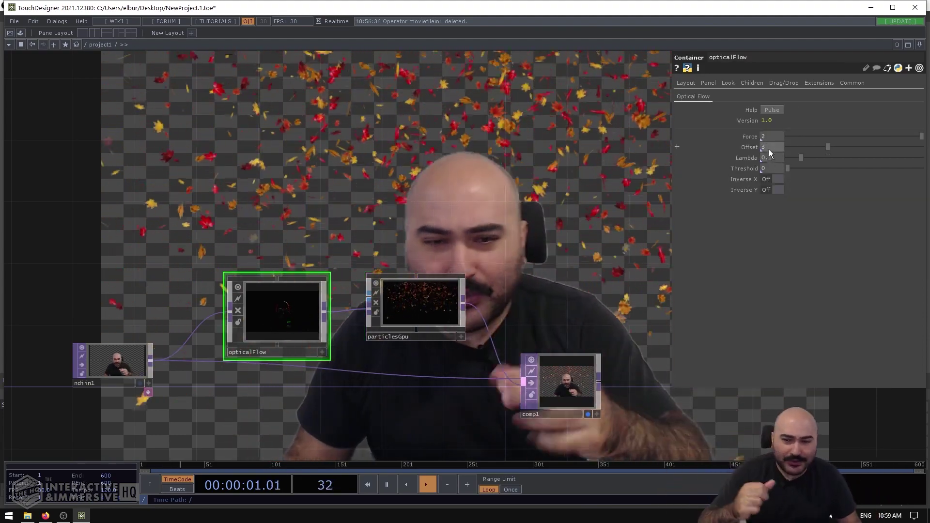
pyautogui.click(411, 307)
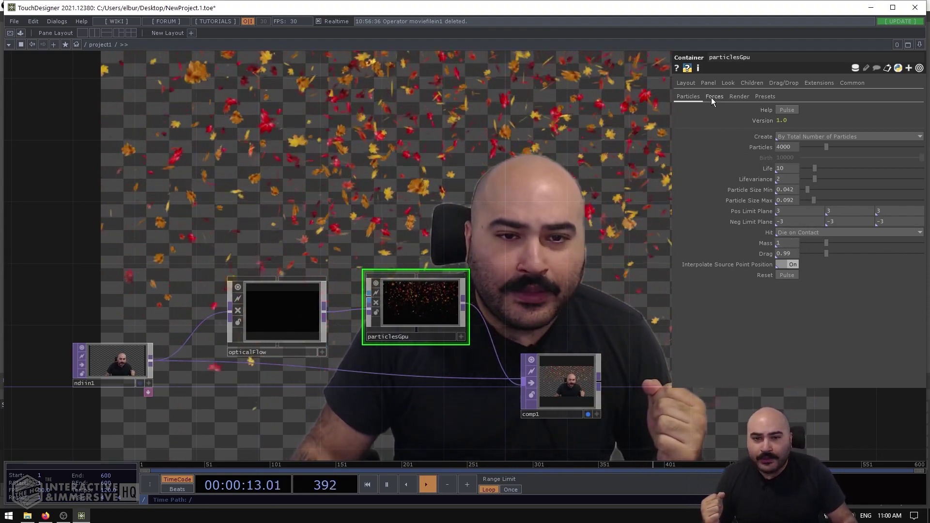
# Step: On particlesGpu's Forces page, set Input Magnitude to 0.069
pyautogui.click(713, 97)
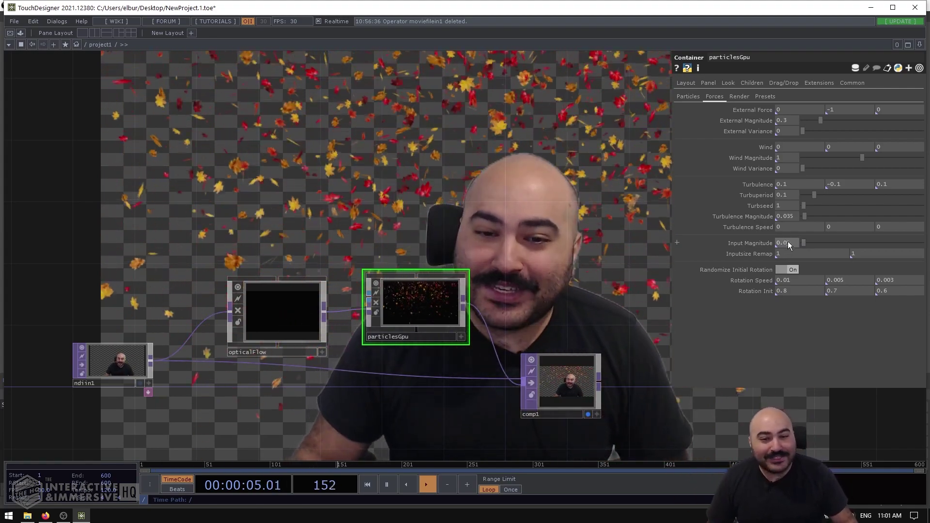
pyautogui.moveTo(803, 243); pyautogui.dragTo(817, 245)
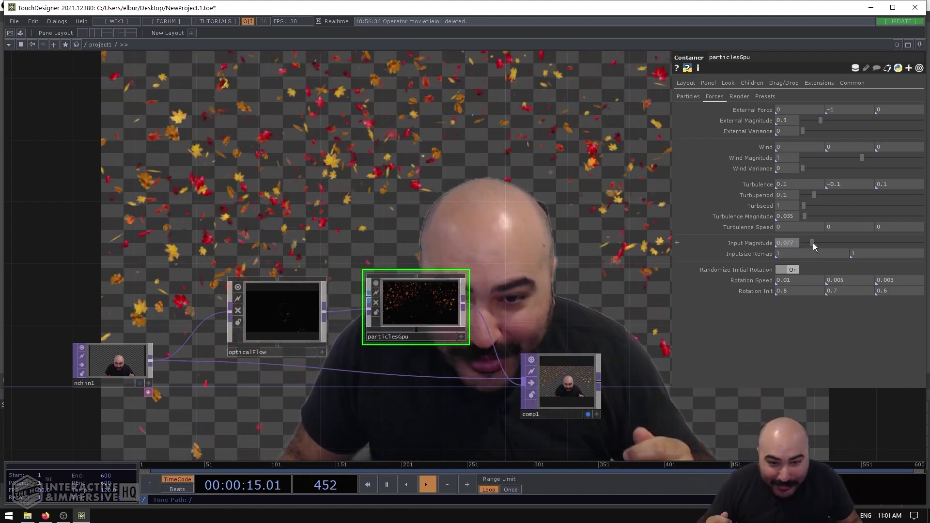
pyautogui.moveTo(814, 243); pyautogui.dragTo(812, 244)
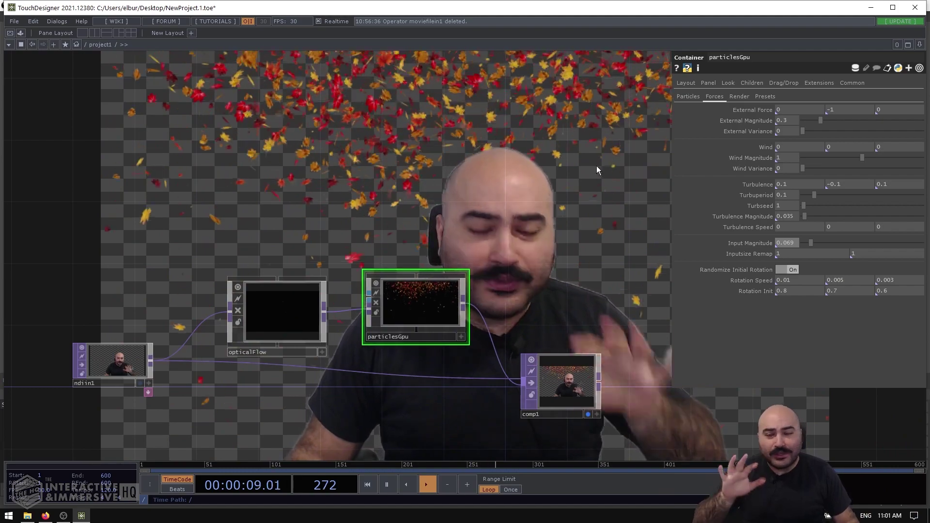
# Step: Show particlesGpu's Render page (Leaf texture, 1280×720), then add, inspect and delete a temporary null1
pyautogui.click(735, 97)
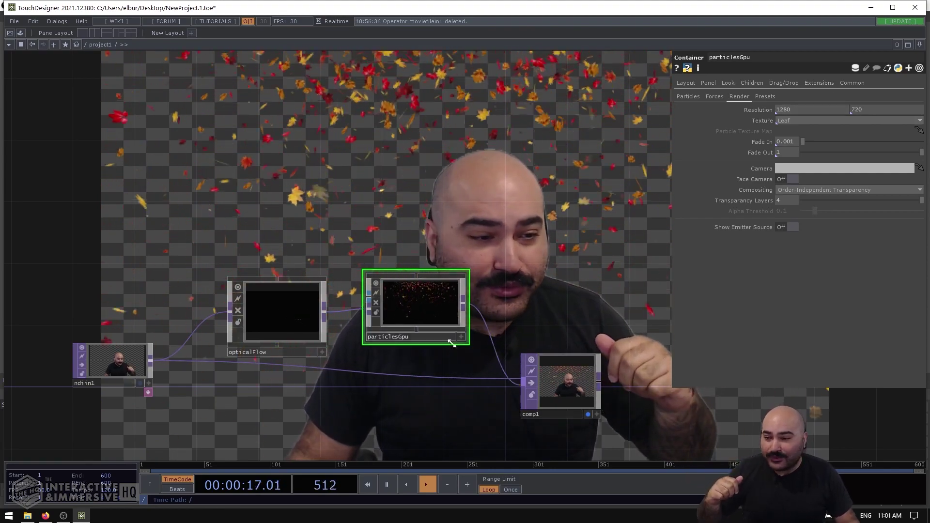
pyautogui.press('Tab')
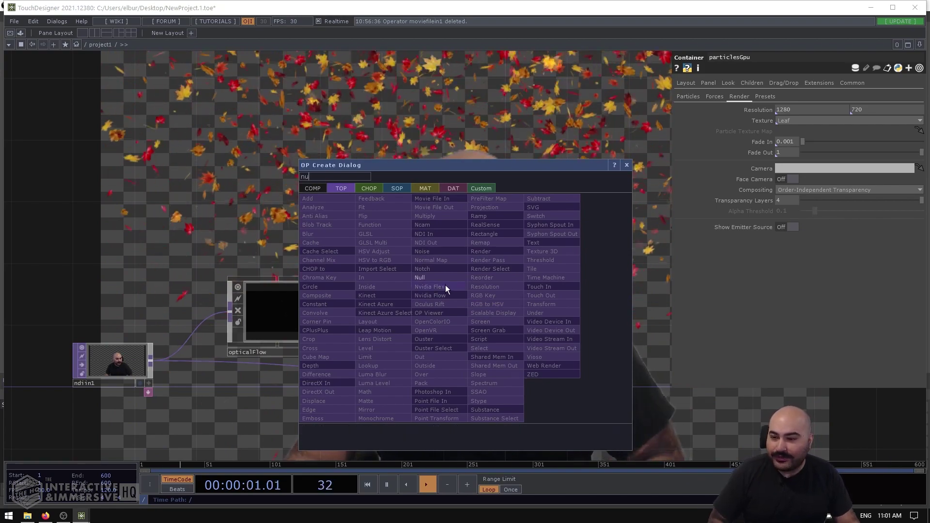
pyautogui.press('Return')
pyautogui.click(526, 298)
pyautogui.middleClick(539, 302)
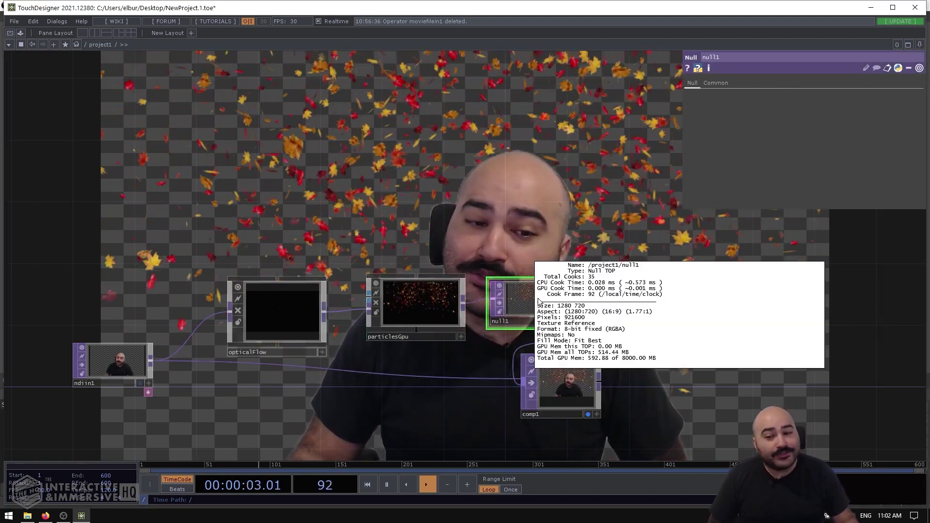
pyautogui.press('Delete')
pyautogui.click(429, 303)
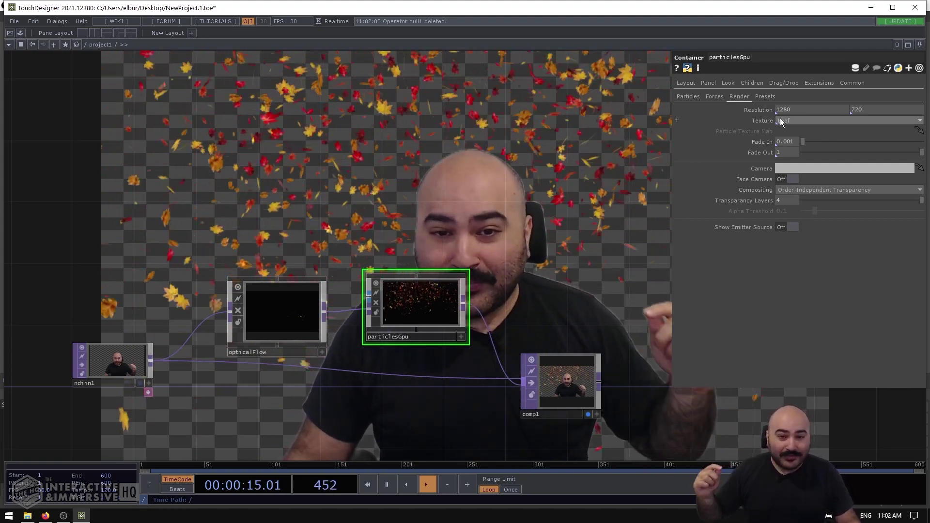
# Step: Cycle particlesGpu's Texture from Leaf through Square, Circle and Snow, ending on Custom
pyautogui.click(780, 120)
pyautogui.click(789, 130)
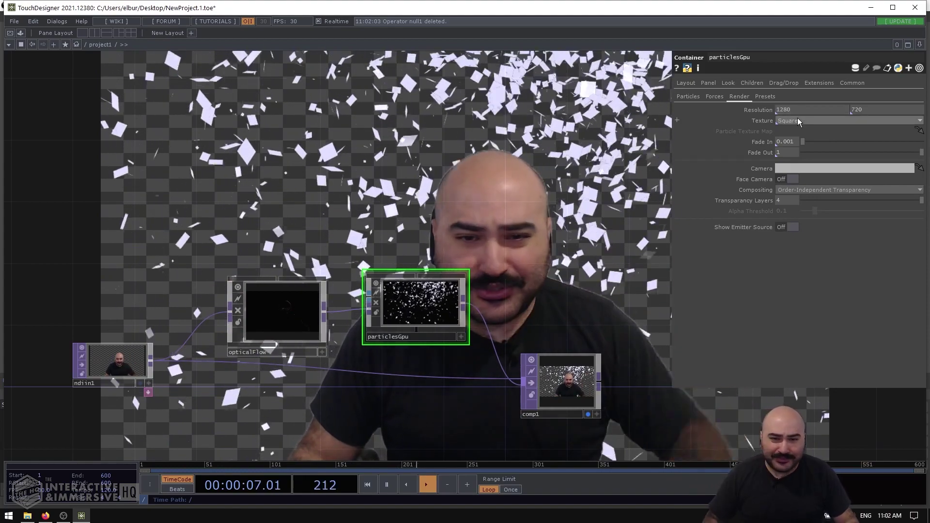
pyautogui.click(798, 118)
pyautogui.click(786, 139)
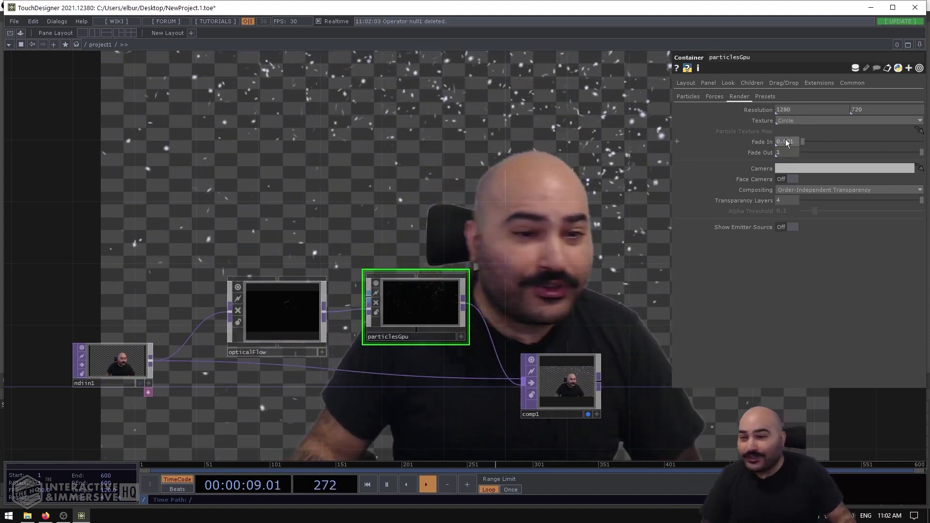
pyautogui.click(804, 122)
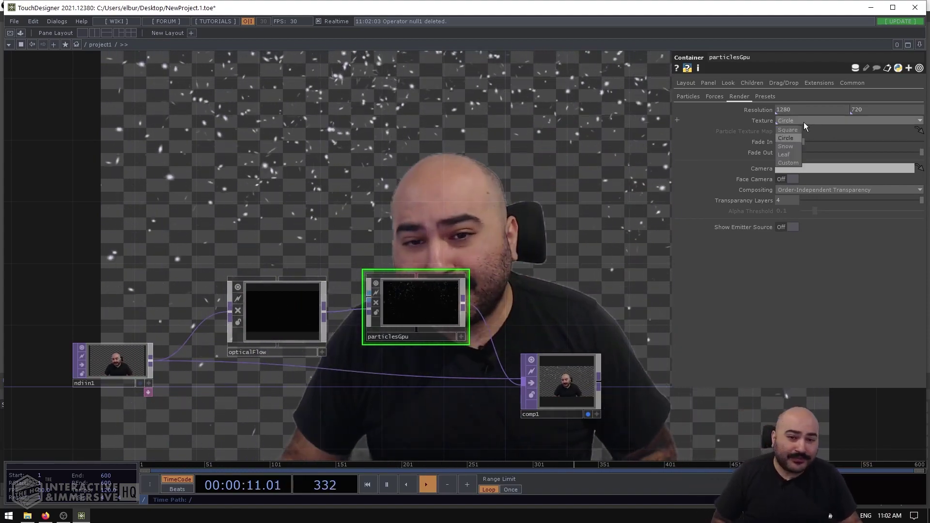
pyautogui.click(786, 147)
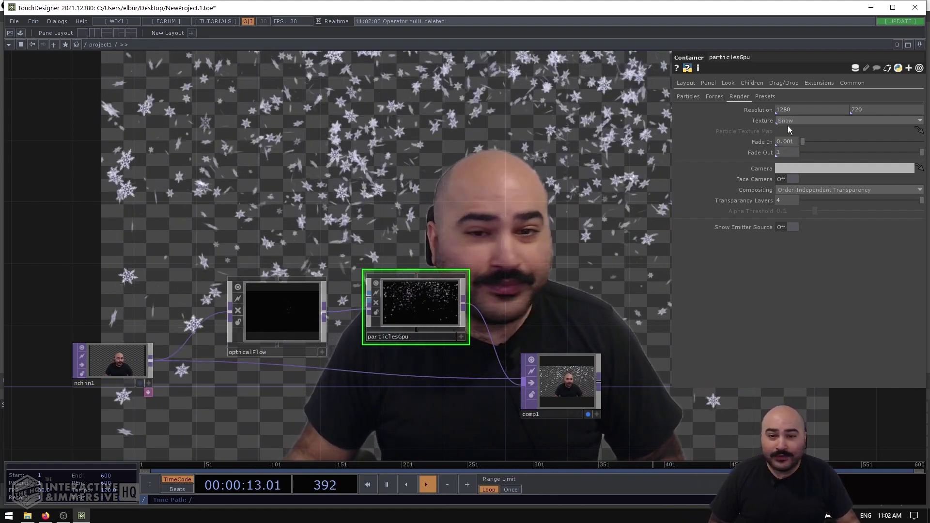
pyautogui.click(788, 122)
pyautogui.click(780, 162)
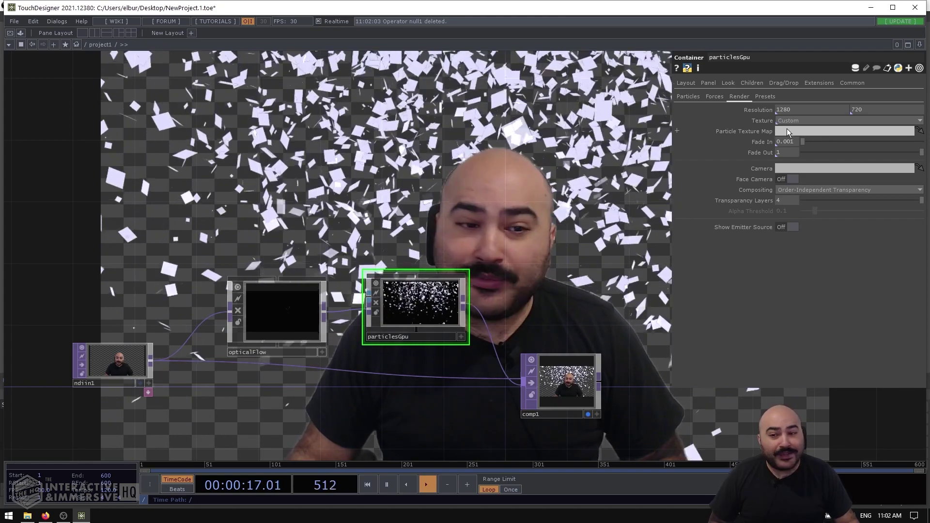
# Step: Add a banana-image Movie File In TOP and drop it onto particlesGpu's Particle Texture Map
pyautogui.press('Tab')
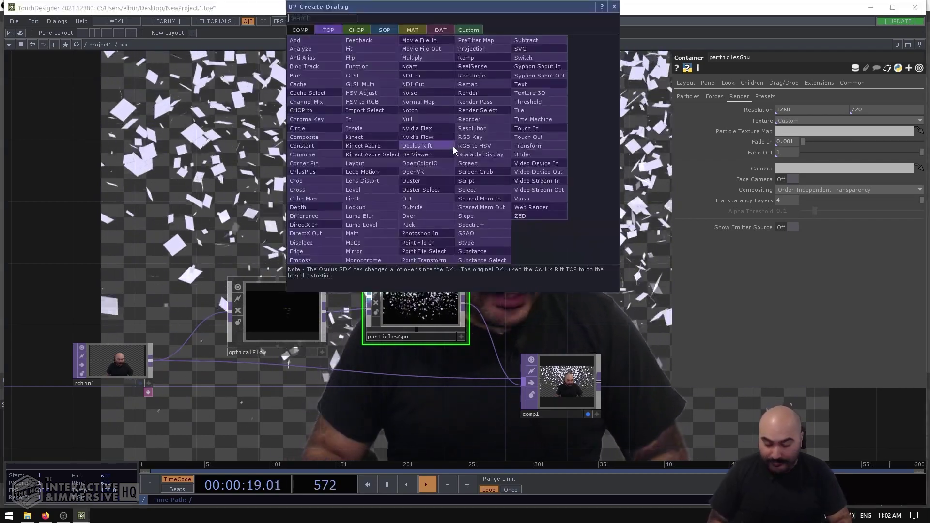
pyautogui.click(411, 42)
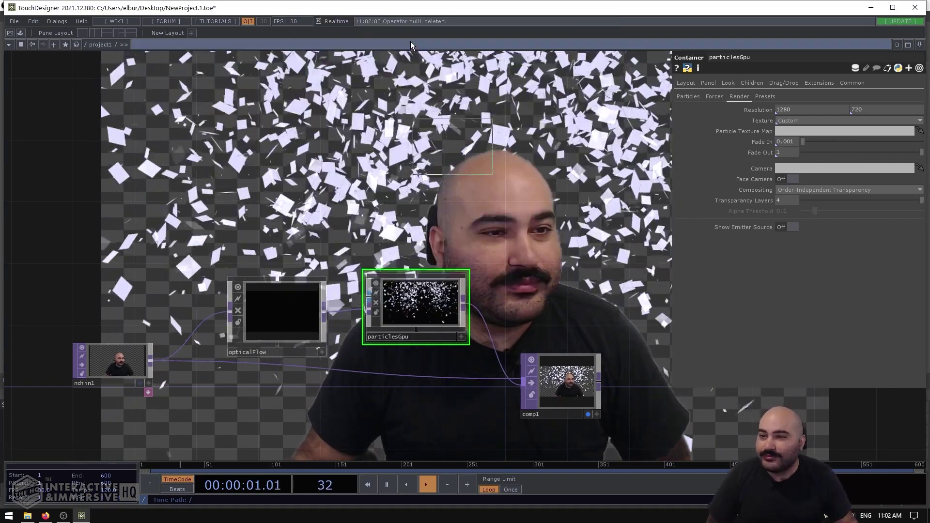
pyautogui.click(400, 176)
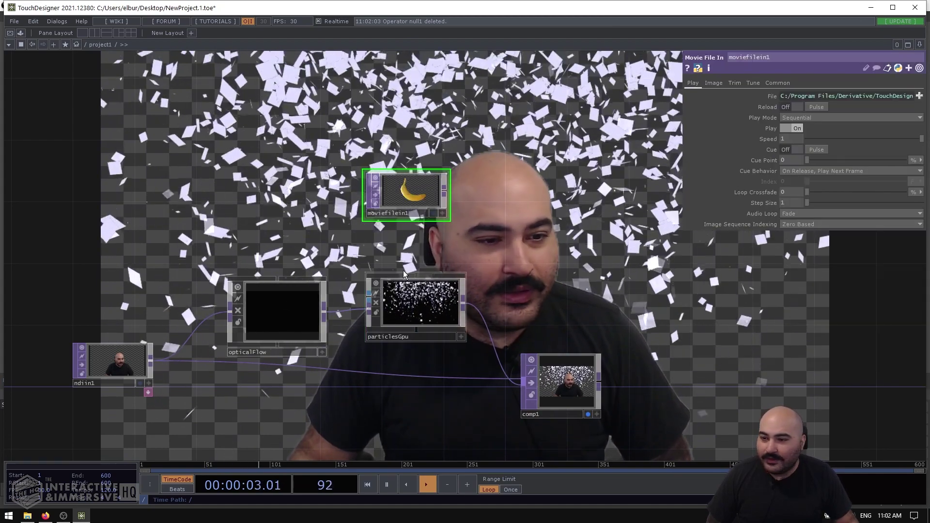
pyautogui.click(404, 276)
pyautogui.moveTo(411, 196); pyautogui.dragTo(795, 132)
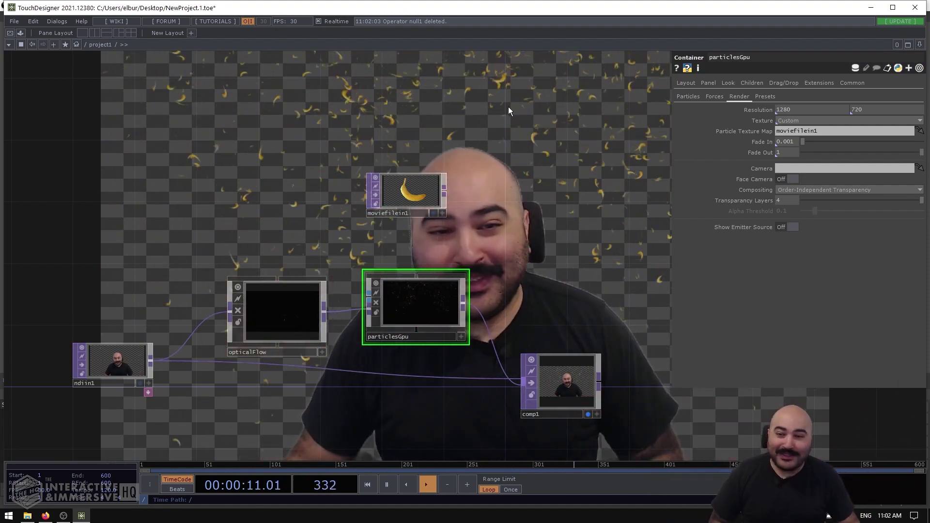
# Step: Turn Face Camera On and set the particle Texture back to Custom to show bananas
pyautogui.click(789, 121)
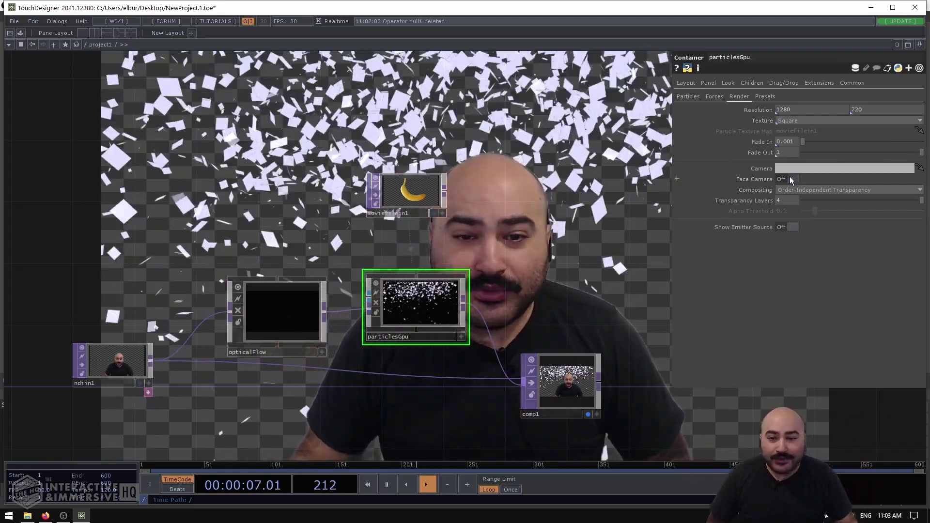
pyautogui.click(790, 180)
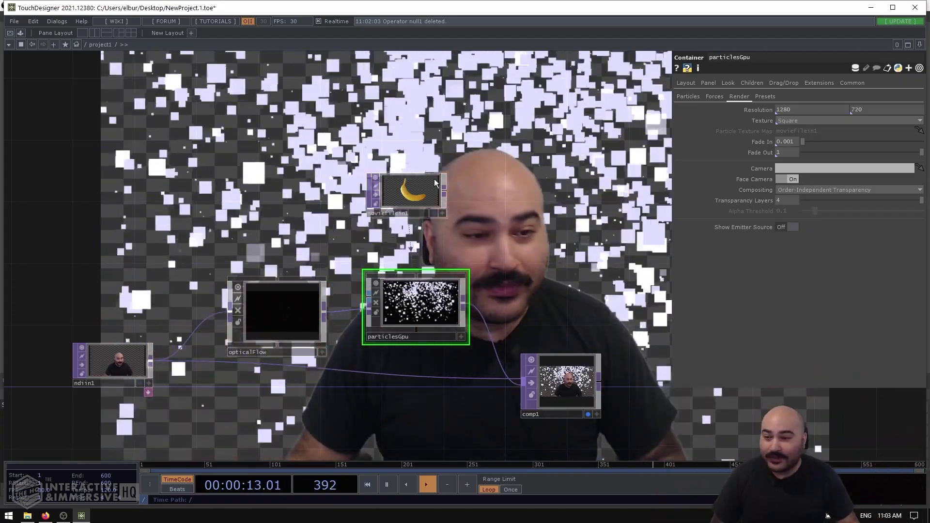
pyautogui.click(414, 200)
pyautogui.click(423, 300)
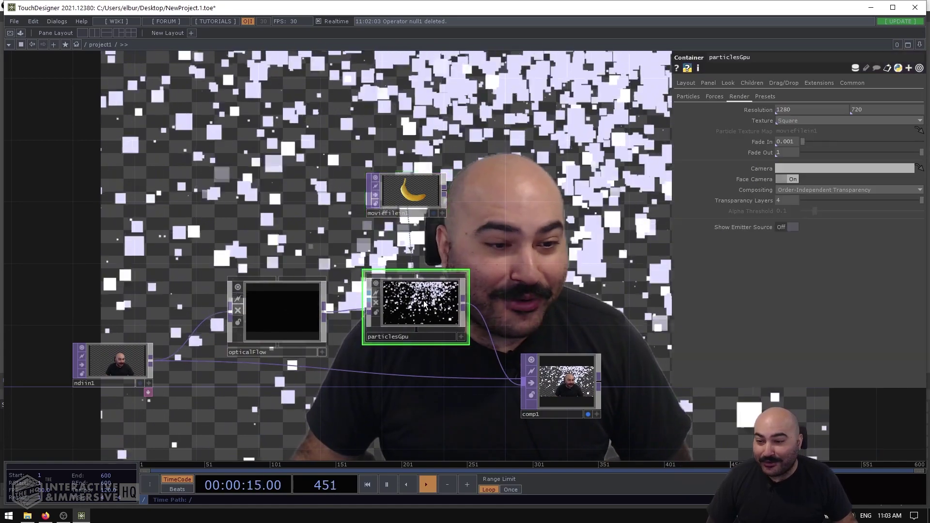
pyautogui.click(794, 121)
pyautogui.click(790, 161)
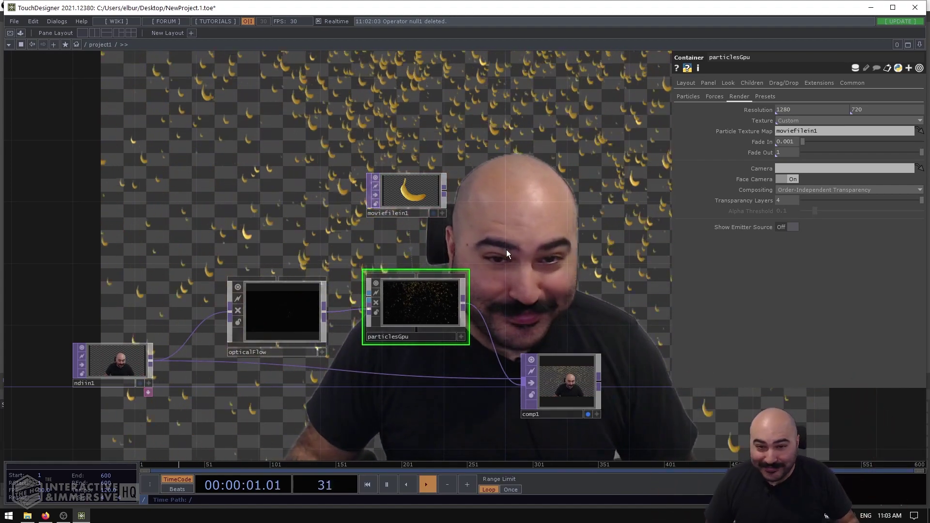
# Step: Look through particlesGpu's emission, forces and render settings, returning to the Presets page
pyautogui.click(766, 97)
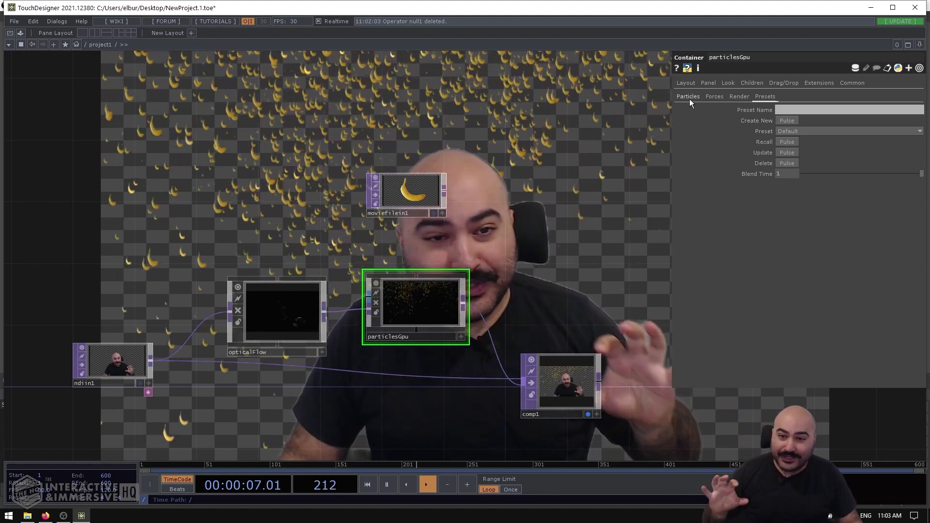
pyautogui.click(689, 97)
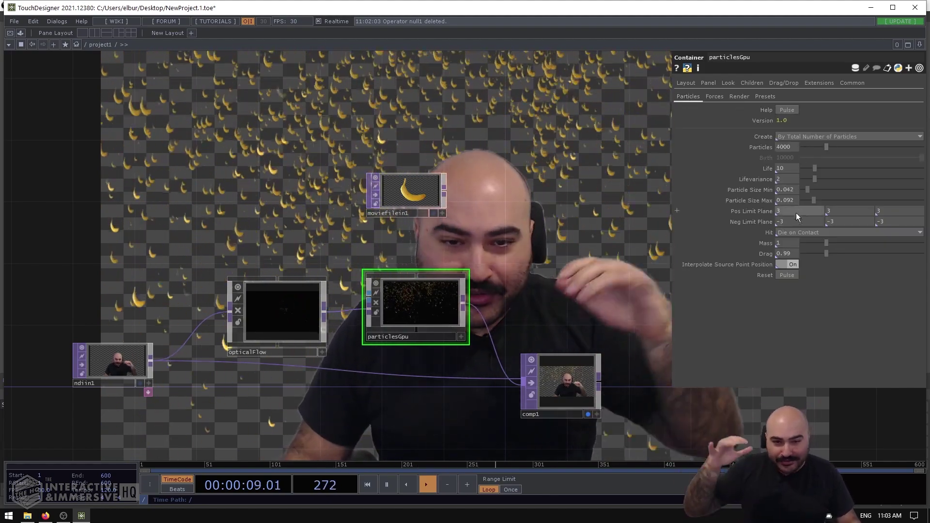
pyautogui.click(716, 97)
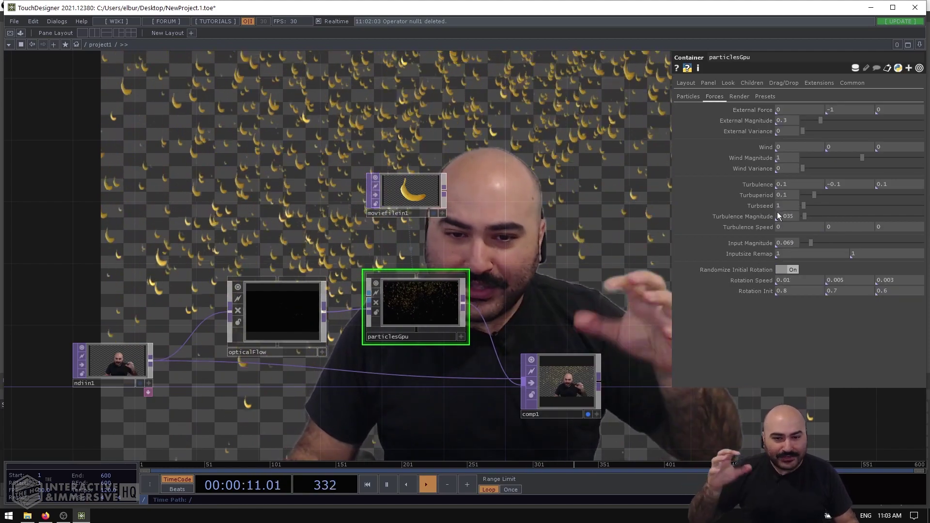
pyautogui.click(740, 97)
pyautogui.click(766, 97)
# Step: Enter preset1 as the Preset Name and create the new preset from current settings
pyautogui.click(785, 109)
pyautogui.write('preset1')
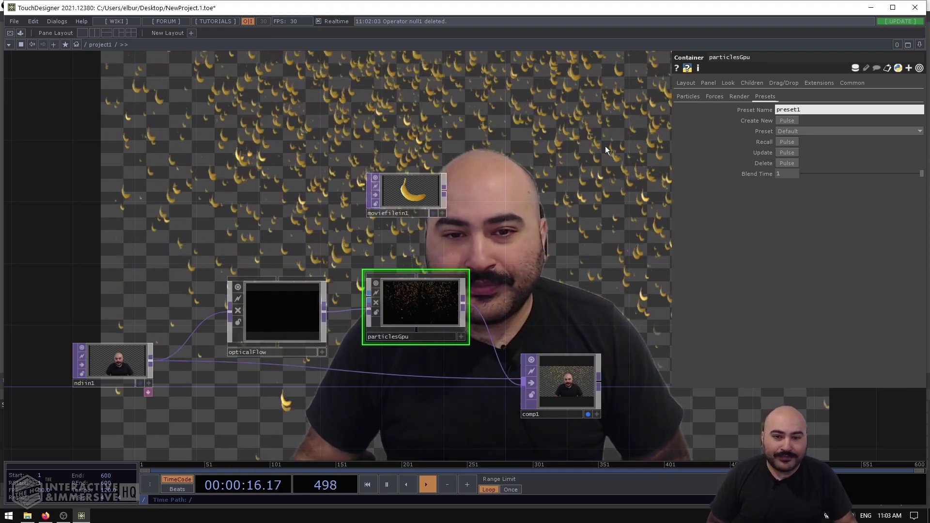
pyautogui.press('Return')
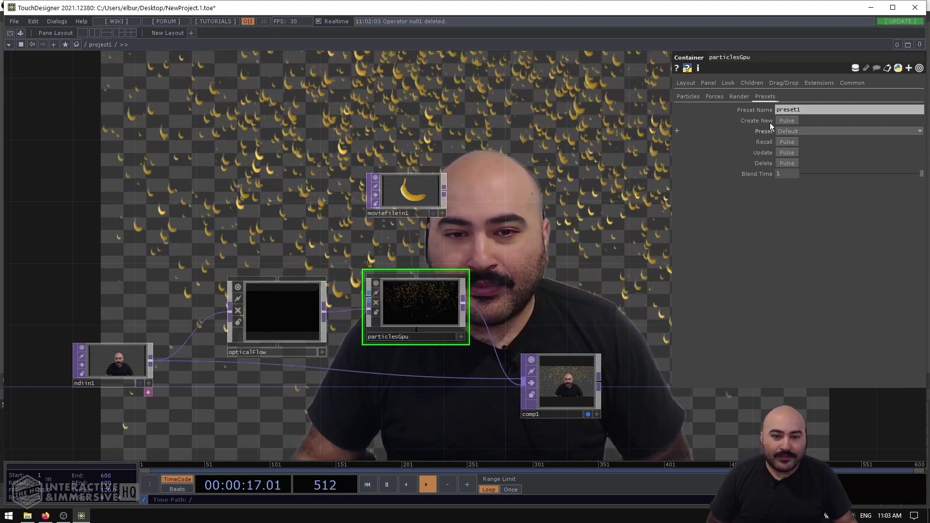
pyautogui.click(787, 120)
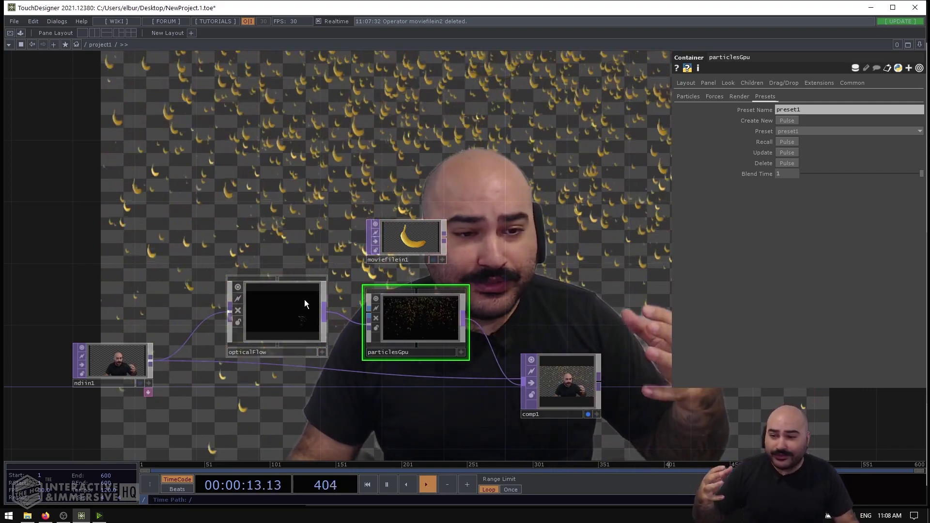
pyautogui.moveTo(261, 214); pyautogui.dragTo(379, 277)
# Step: Switch off NVIDIA Broadcast's Background removal so the camera shows the real room, then minimize it
pyautogui.click(245, 426)
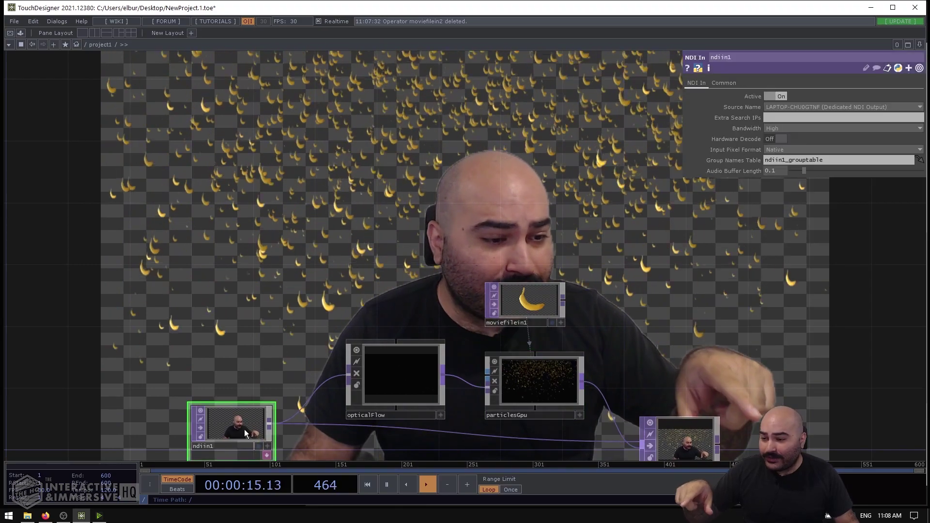
pyautogui.click(99, 516)
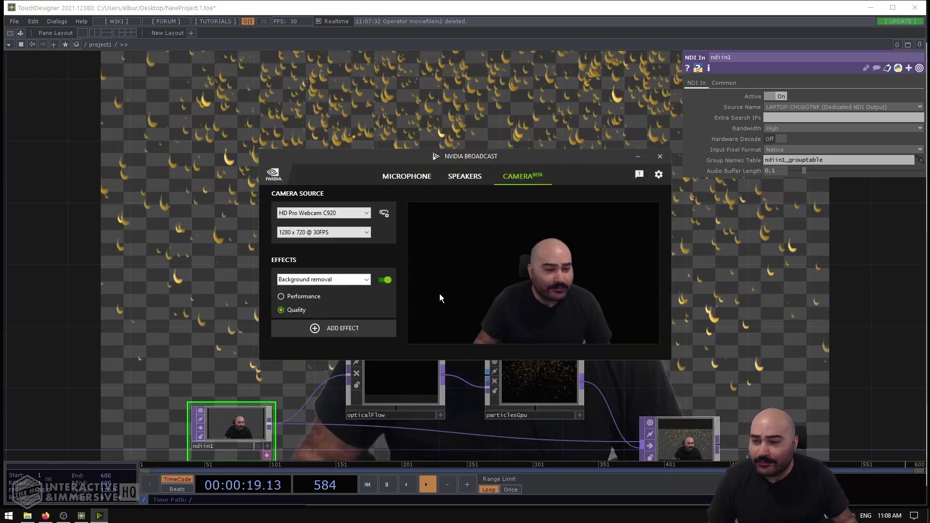
pyautogui.click(383, 279)
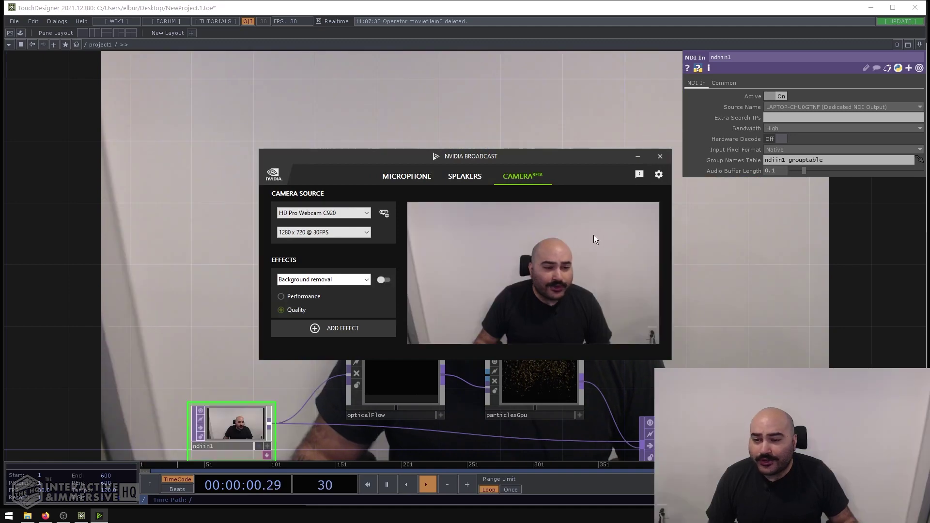
pyautogui.click(637, 157)
# Step: In comp1's Input OP list, move particlesGpu/out1 above ndiin1 so bananas layer over the camera
pyautogui.press('h')
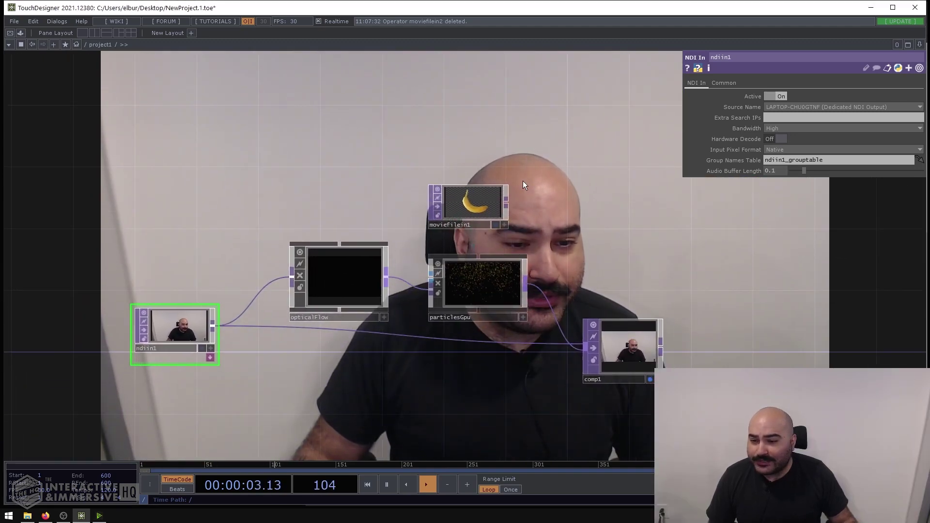
pyautogui.click(630, 337)
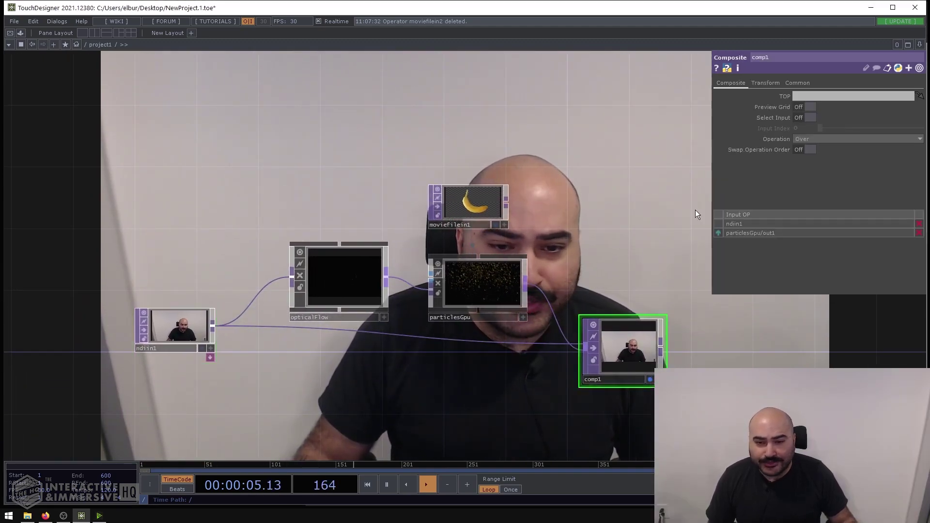
pyautogui.click(718, 233)
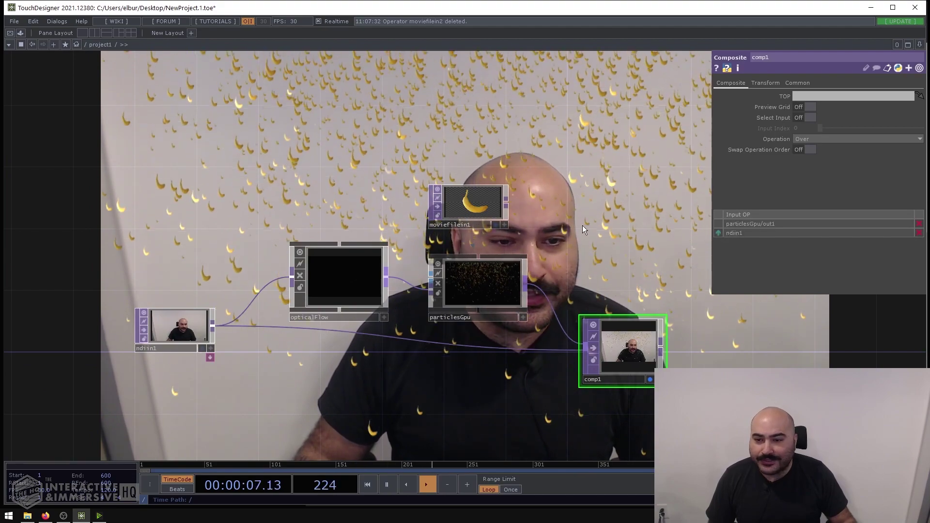
pyautogui.moveTo(582, 225); pyautogui.dragTo(563, 232)
pyautogui.moveTo(324, 198); pyautogui.dragTo(335, 194)
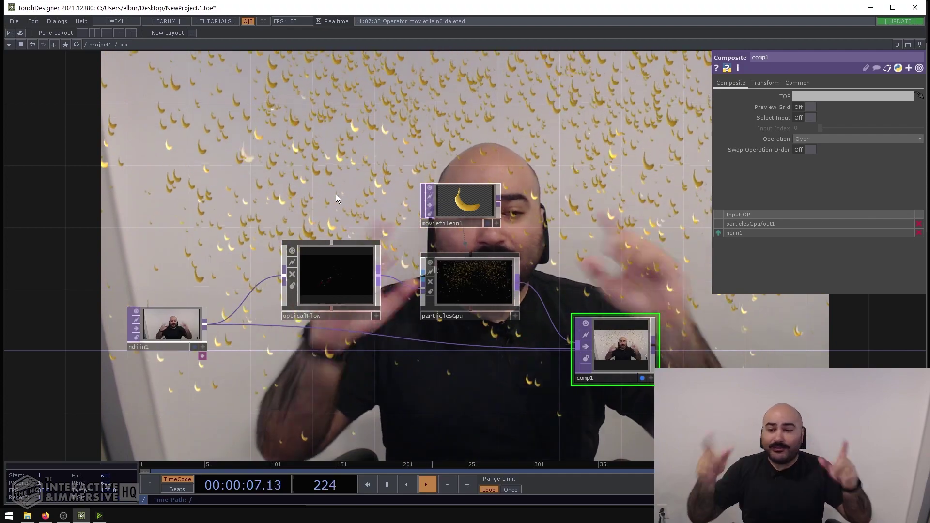
pyautogui.moveTo(593, 188); pyautogui.dragTo(551, 179)
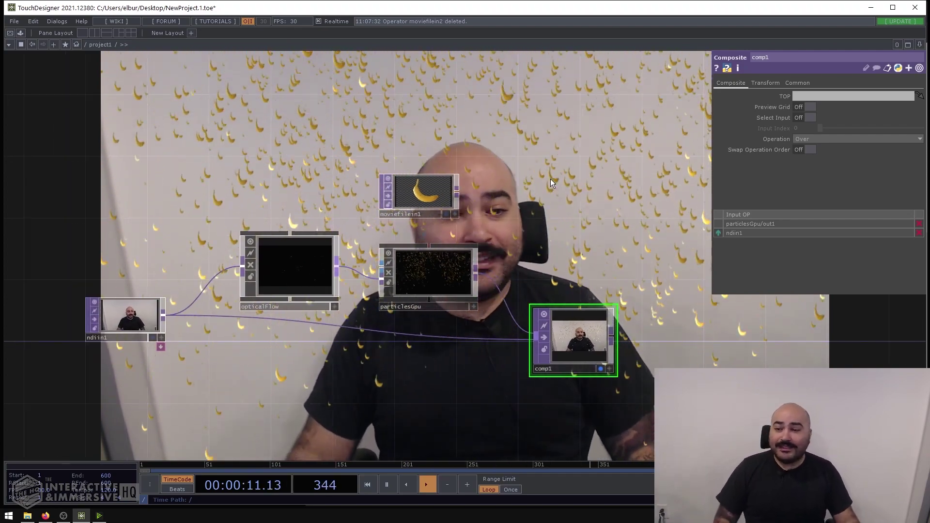